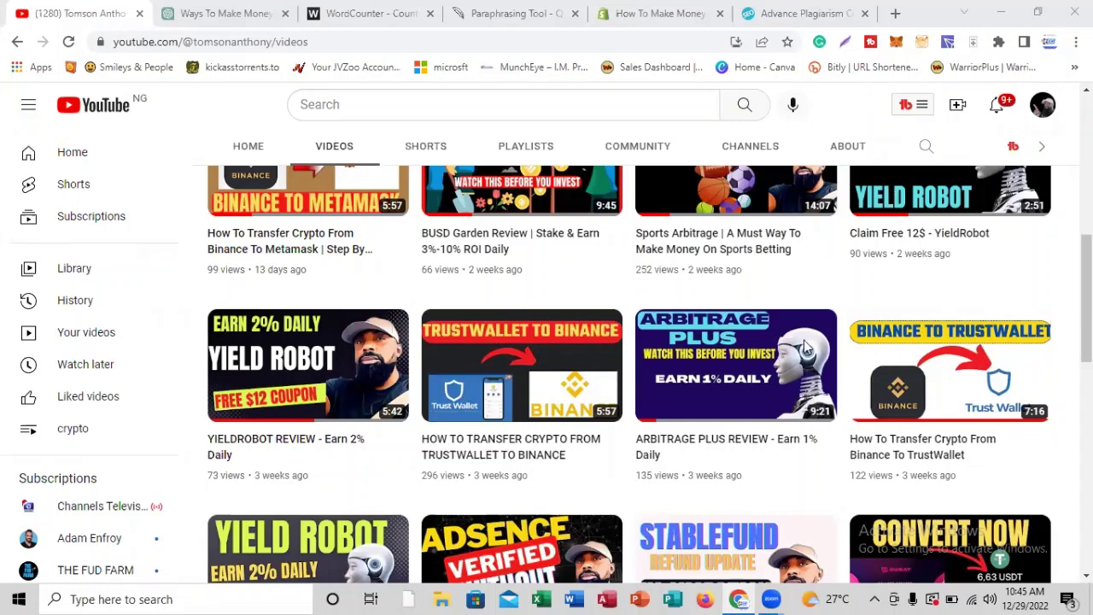
scroll(802, 339, up, 3)
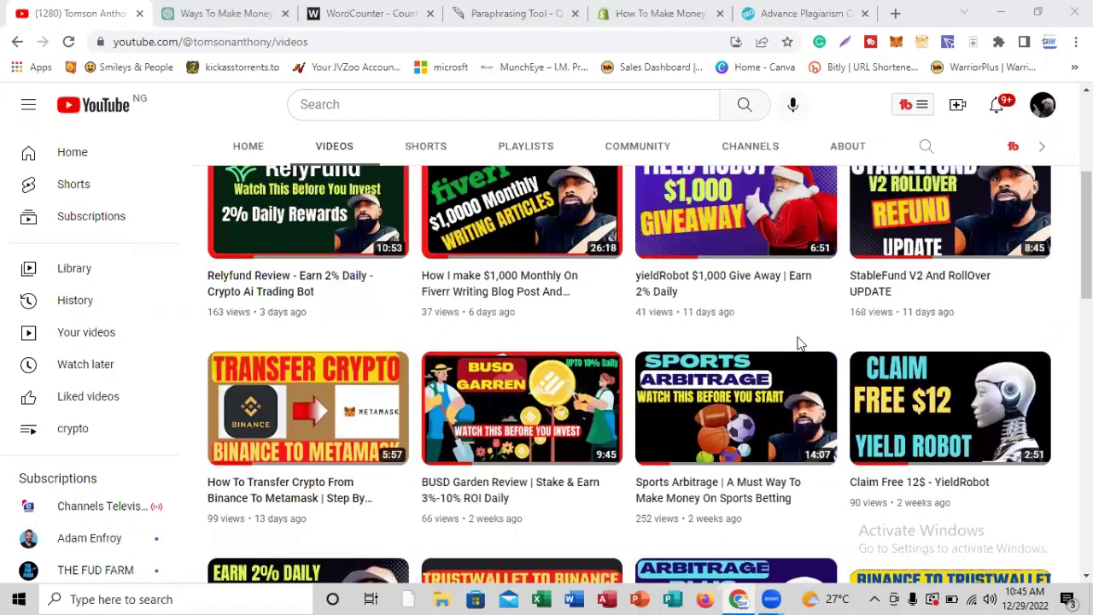
scroll(800, 342, up, 2)
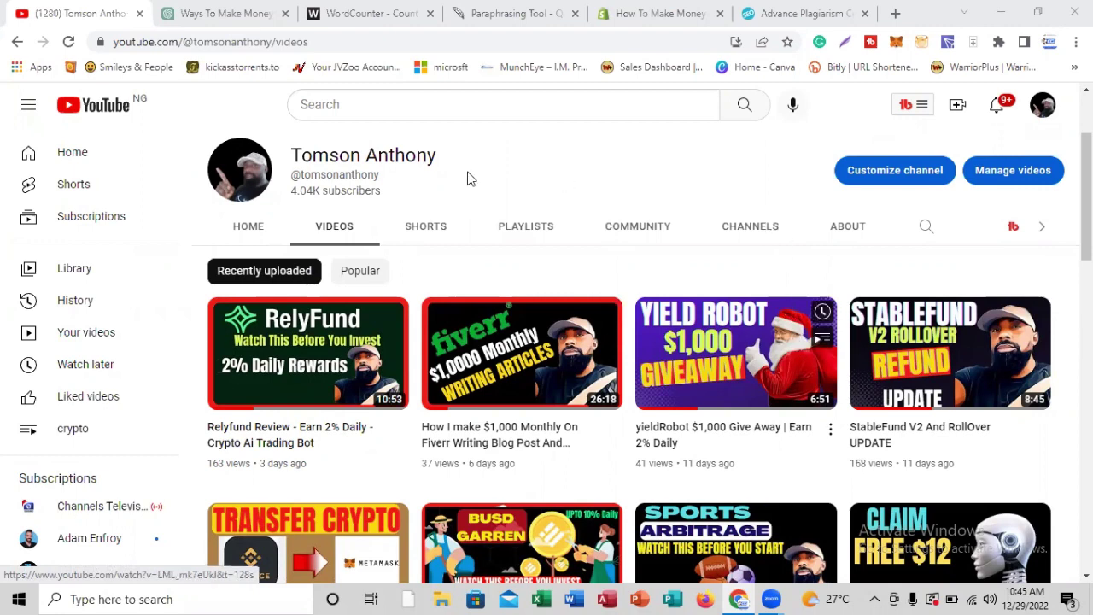
Step: Copy the first two introductory paragraphs, starting "Over the past several years", from the Shopify article on making money online
click(487, 11)
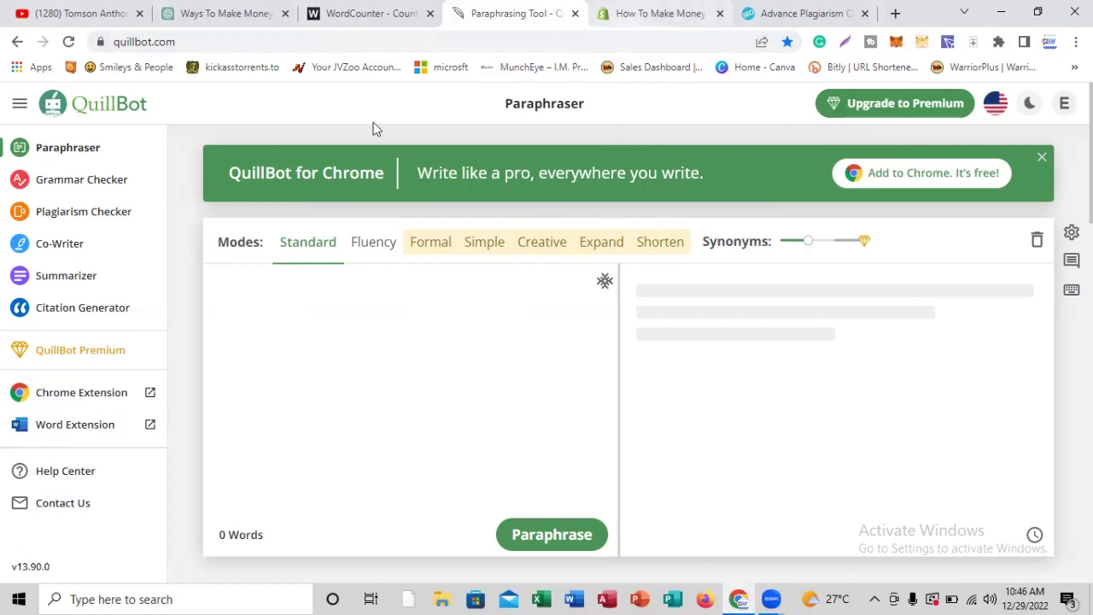
click(670, 17)
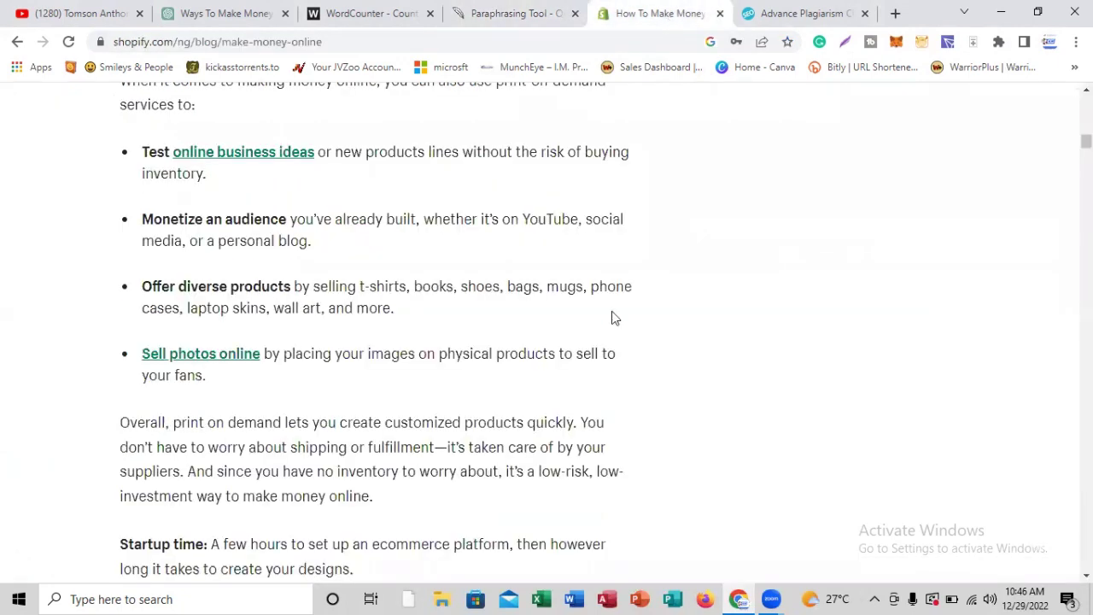
scroll(612, 311, up, 7)
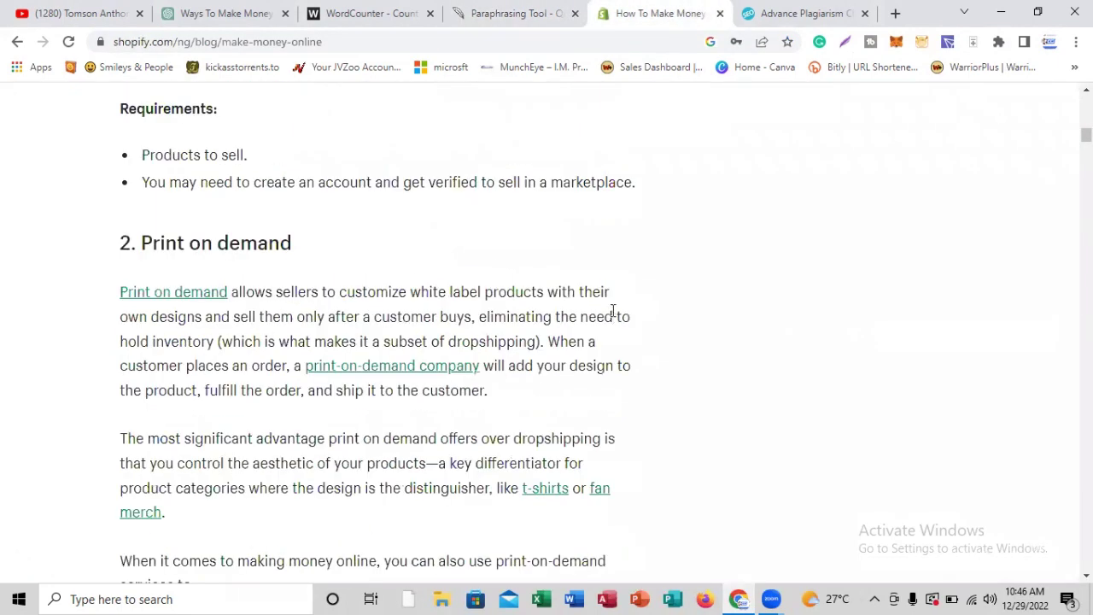
scroll(611, 311, up, 10)
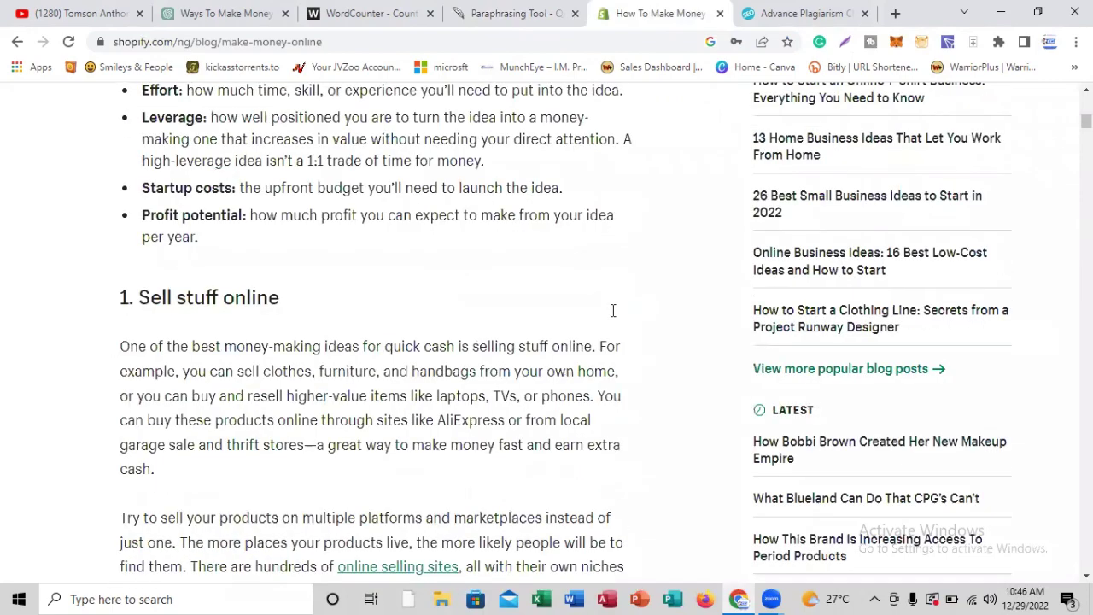
scroll(611, 311, up, 15)
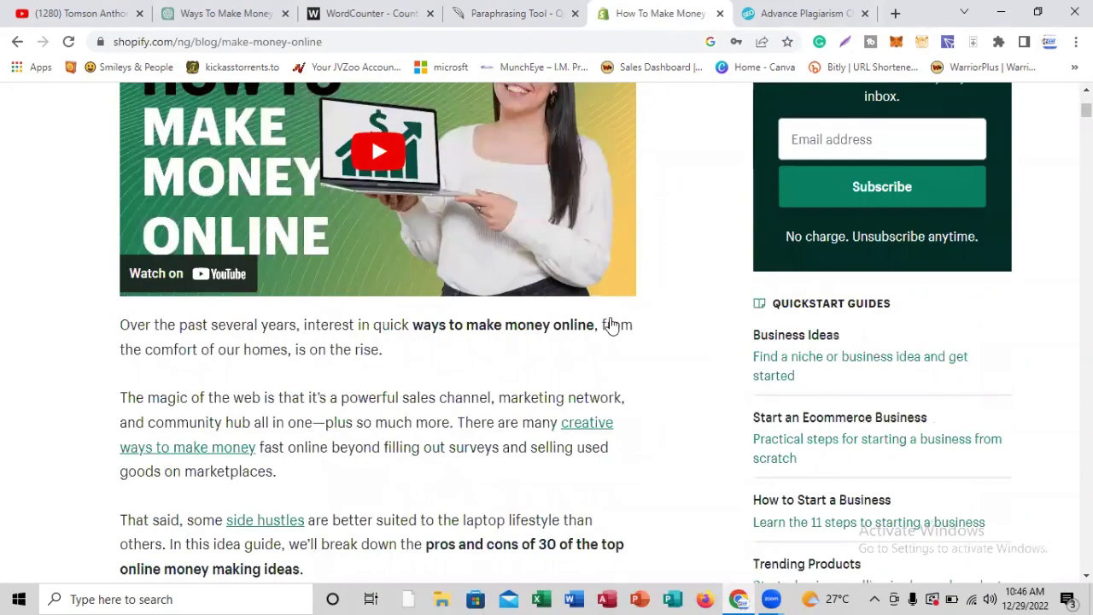
scroll(612, 324, down, 2)
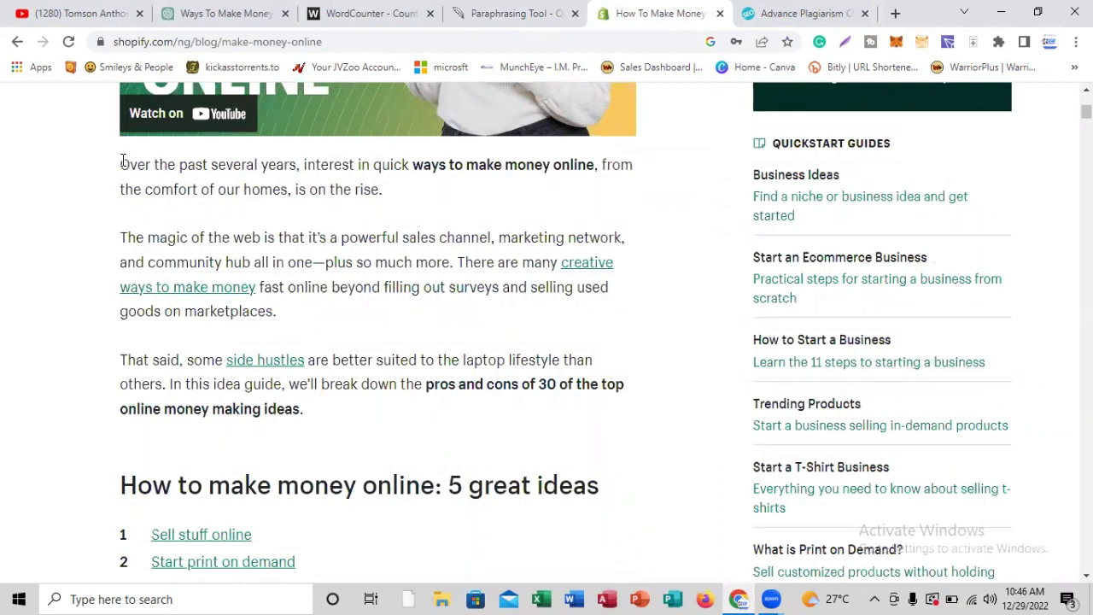
drag(122, 163, 305, 320)
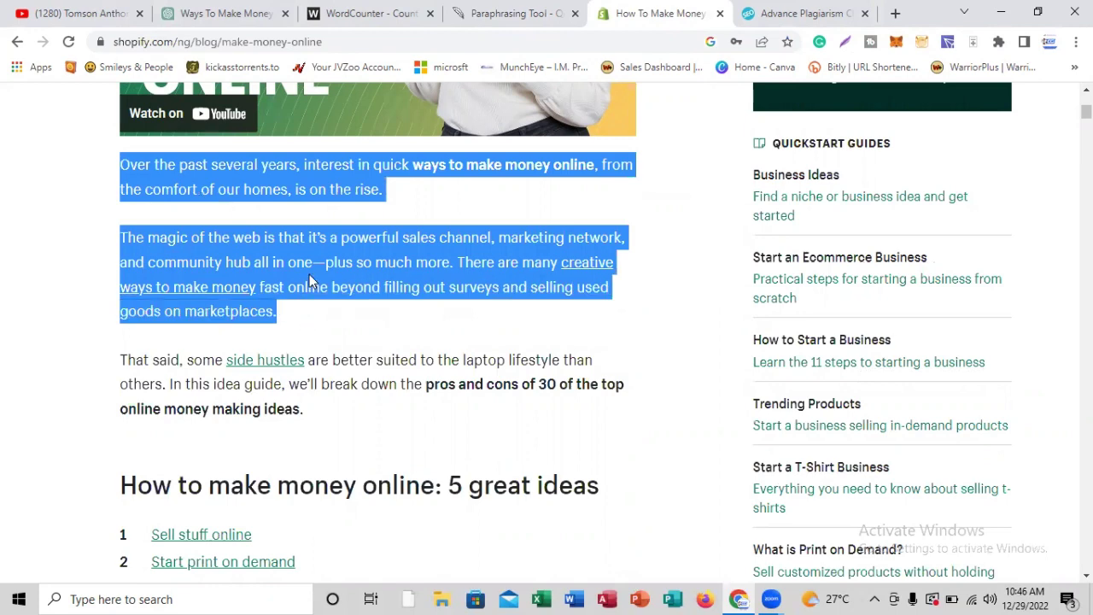
right_click(309, 281)
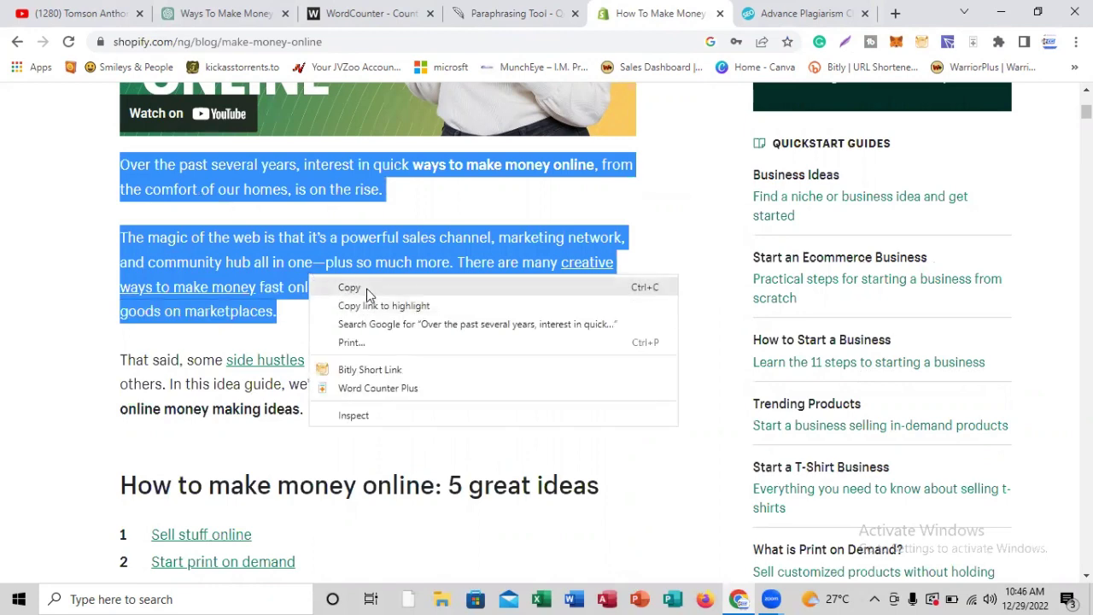
click(366, 287)
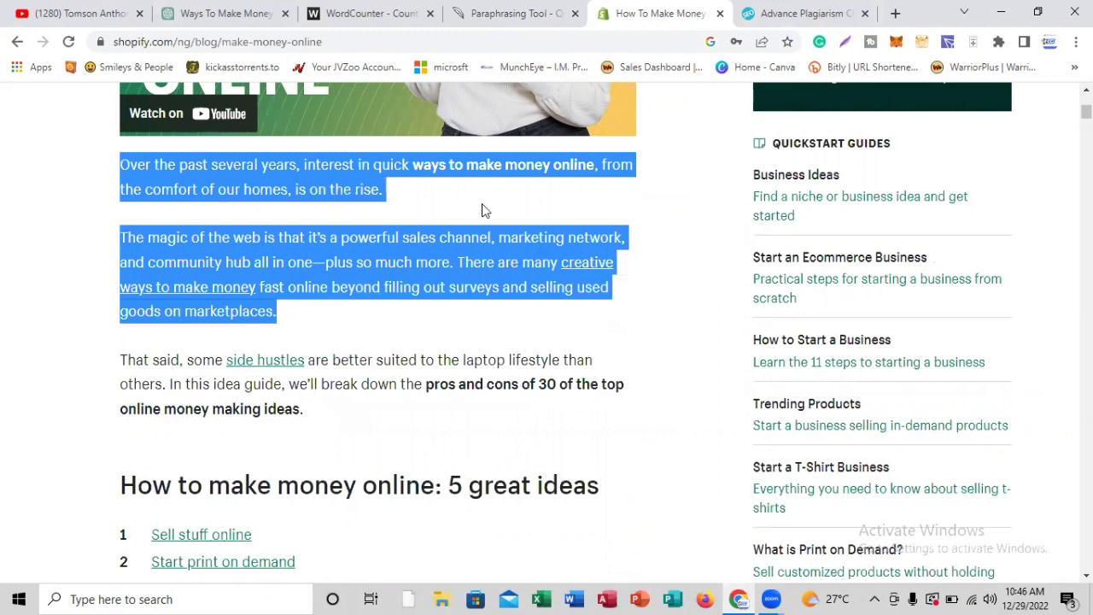
Step: Switch to QuillBot and paste the copied article paragraphs into the Paraphraser's input area
click(525, 19)
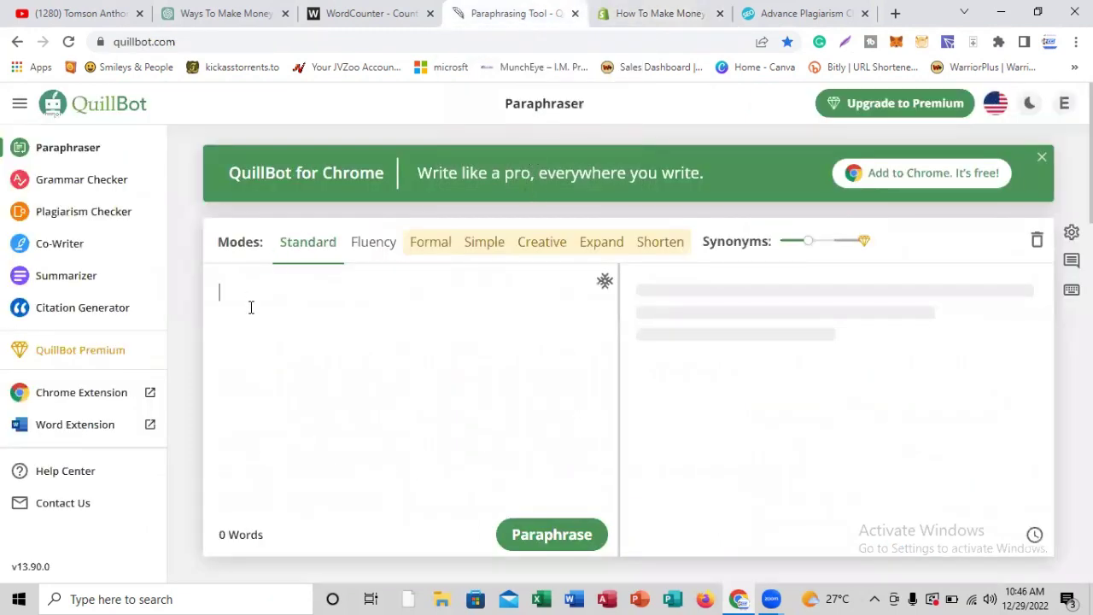
right_click(251, 307)
click(326, 433)
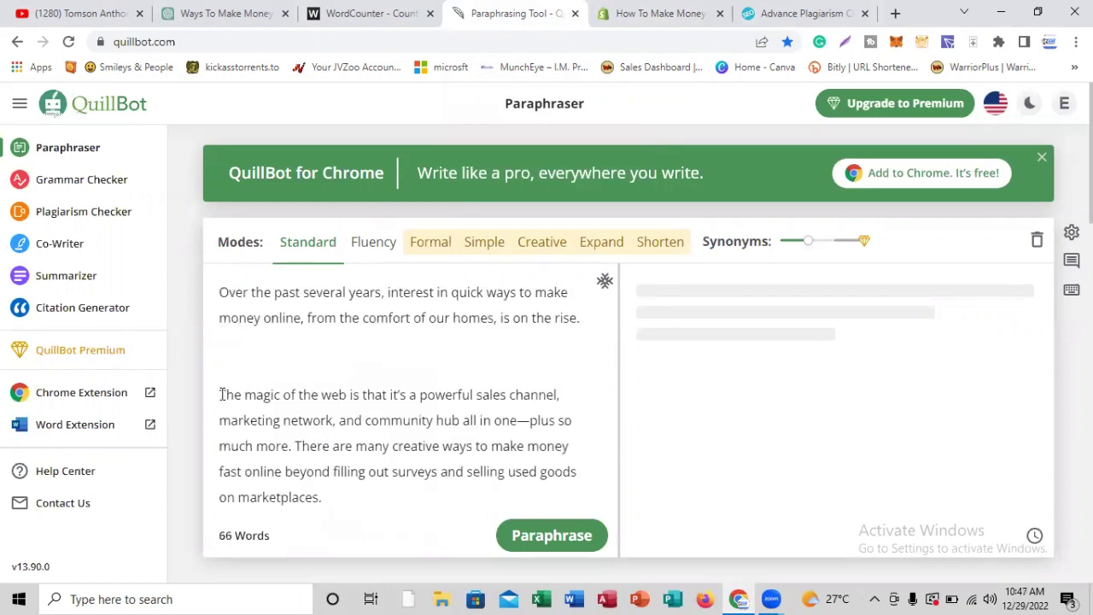
Step: Reduce the gap between the two pasted paragraphs to a single blank line
click(222, 394)
key(BackSpace)
key(BackSpace)
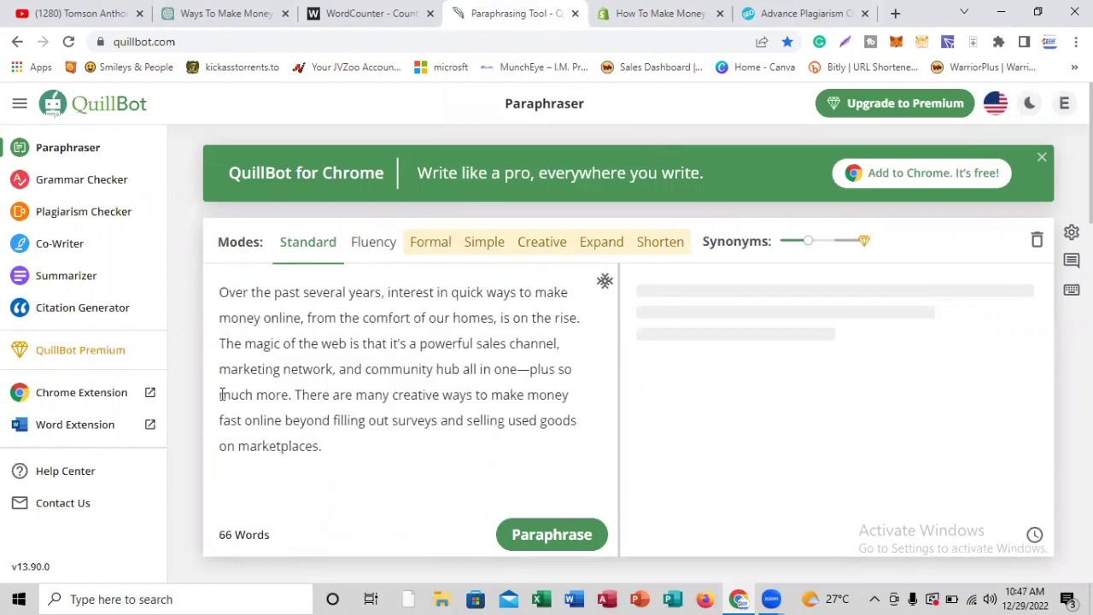
key(Return)
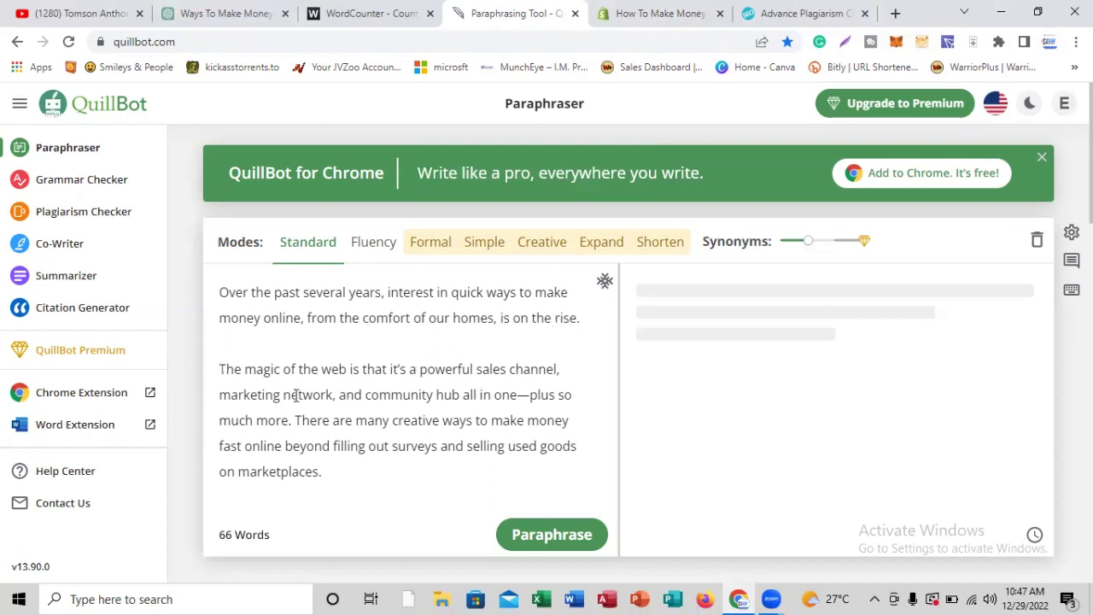
Step: Paraphrase the pasted paragraphs in Standard mode
scroll(411, 375, down, 1)
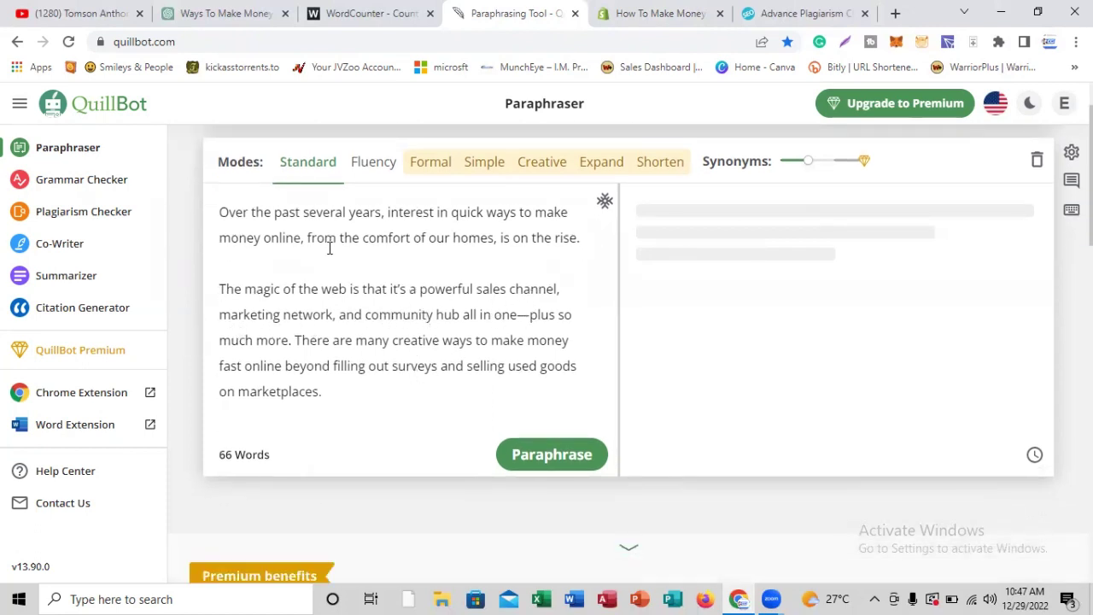
scroll(355, 281, up, 1)
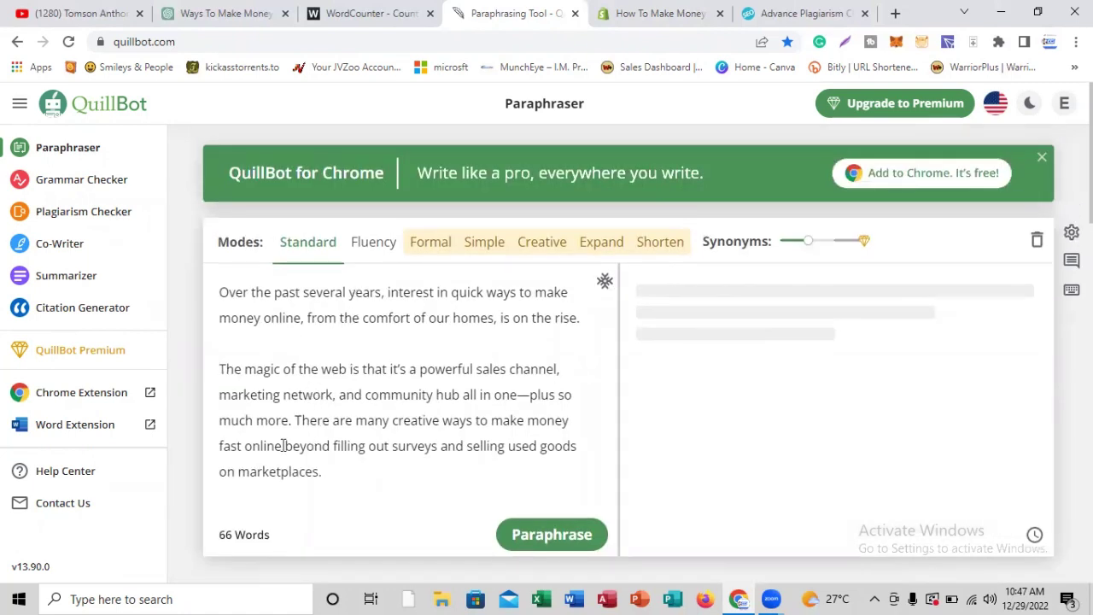
mouse_move(229, 539)
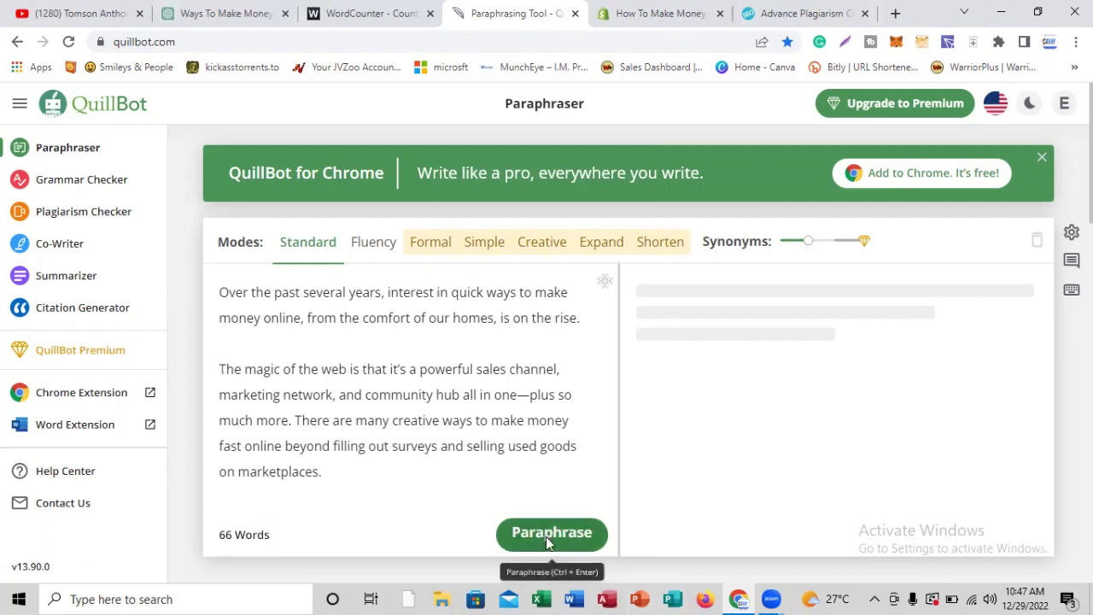
click(548, 539)
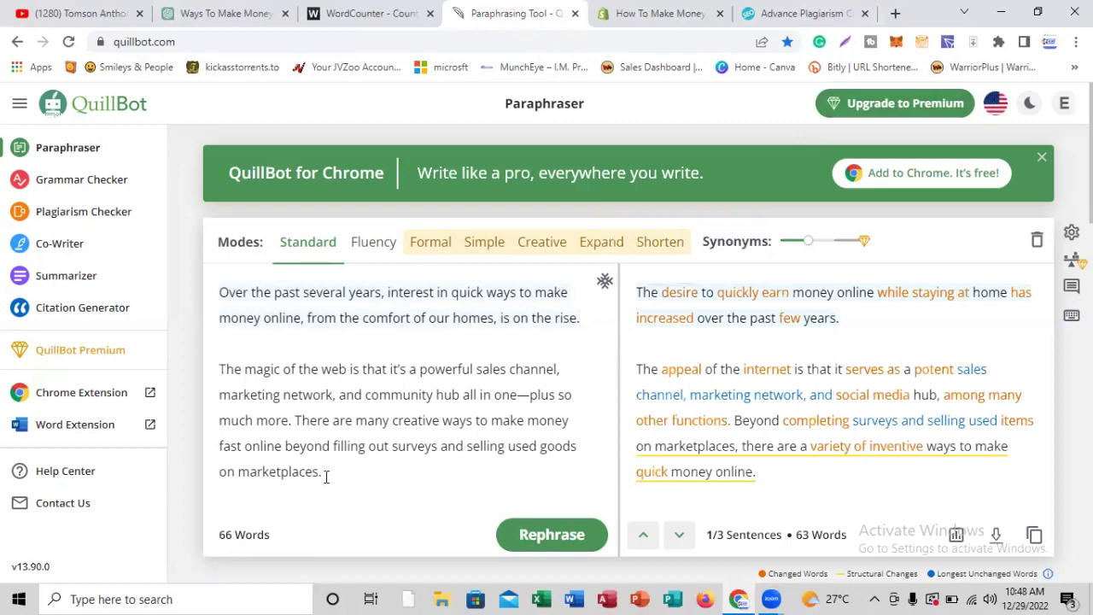
Step: Copy both original paragraphs from the paraphraser's input text
drag(222, 283, 363, 480)
right_click(347, 405)
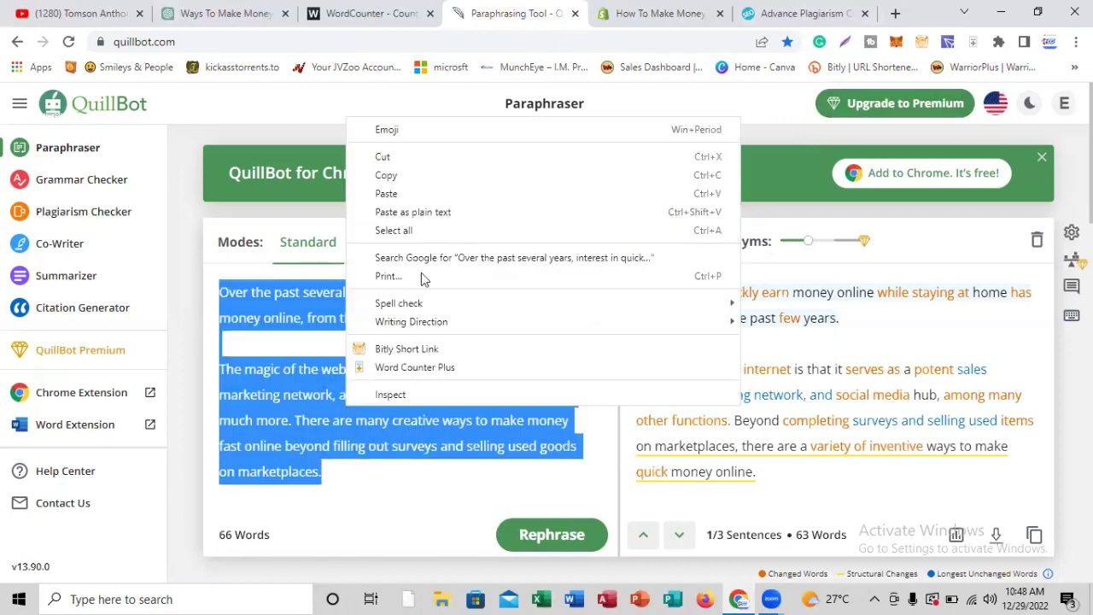
click(405, 174)
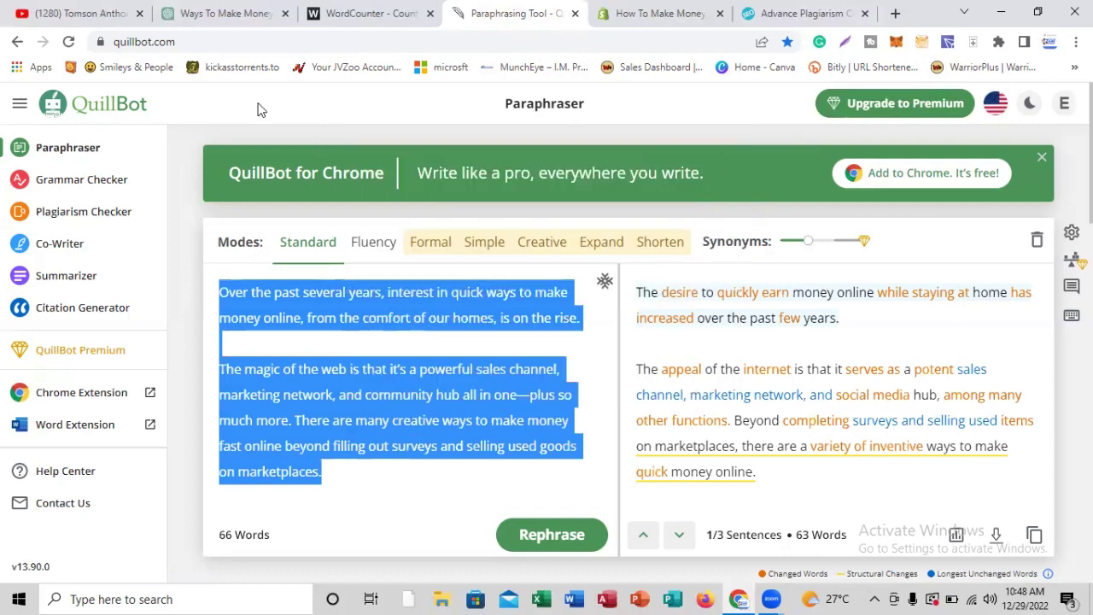
Step: Switch to ChatGPT and reload its page to get an empty new chat
click(223, 13)
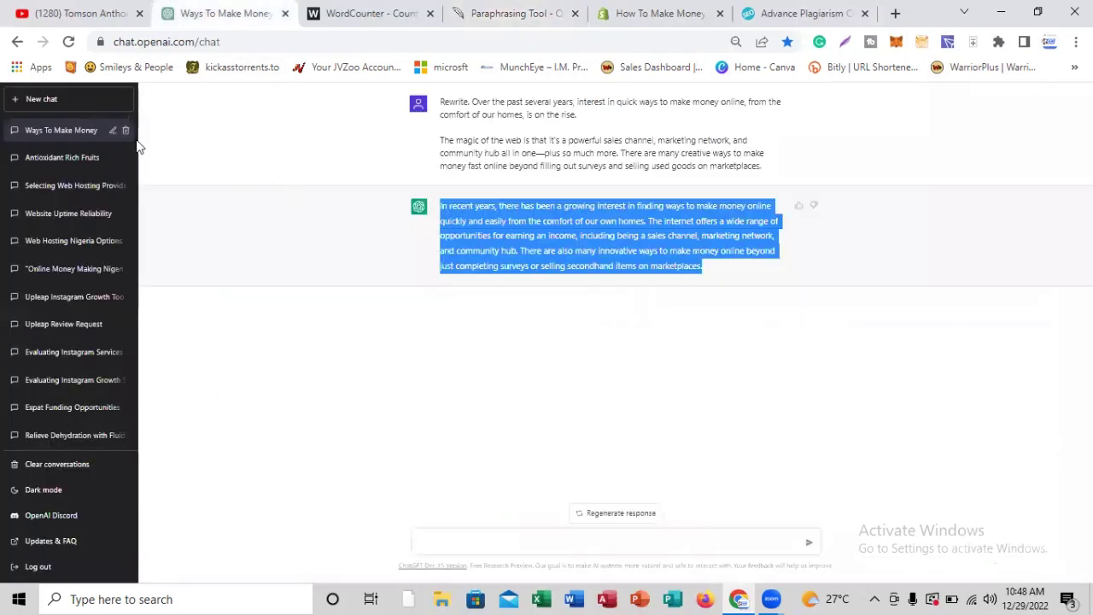
click(69, 42)
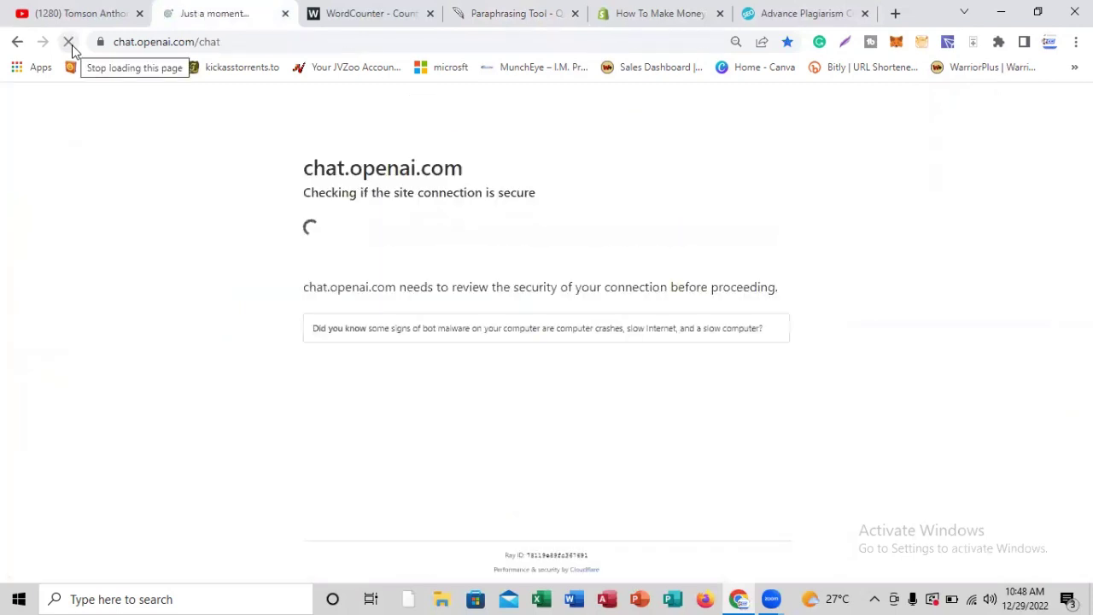
click(476, 19)
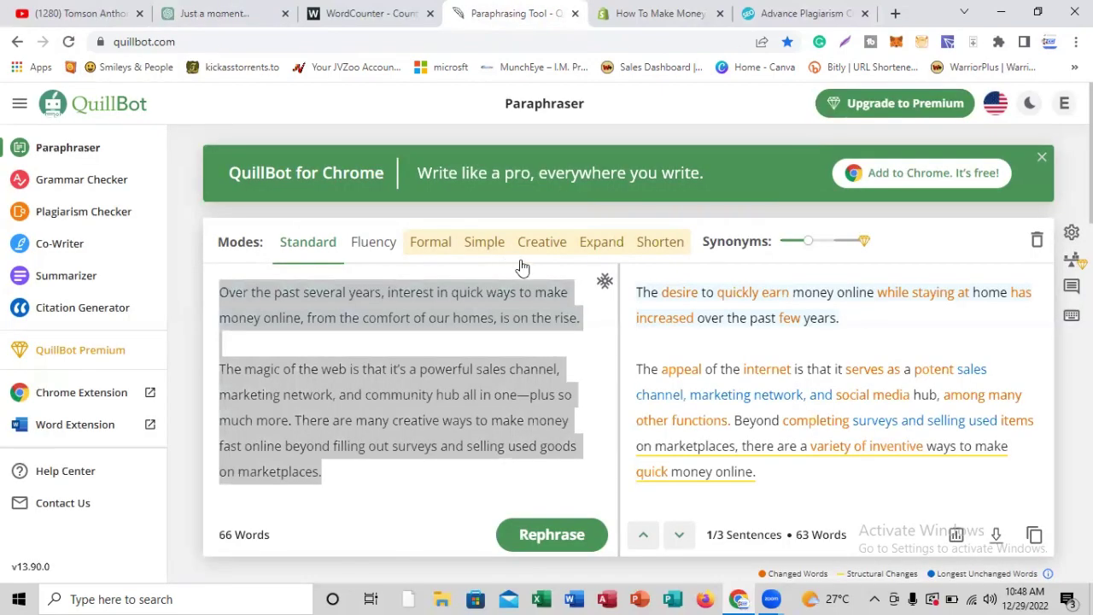
key(ctrl+a)
click(519, 292)
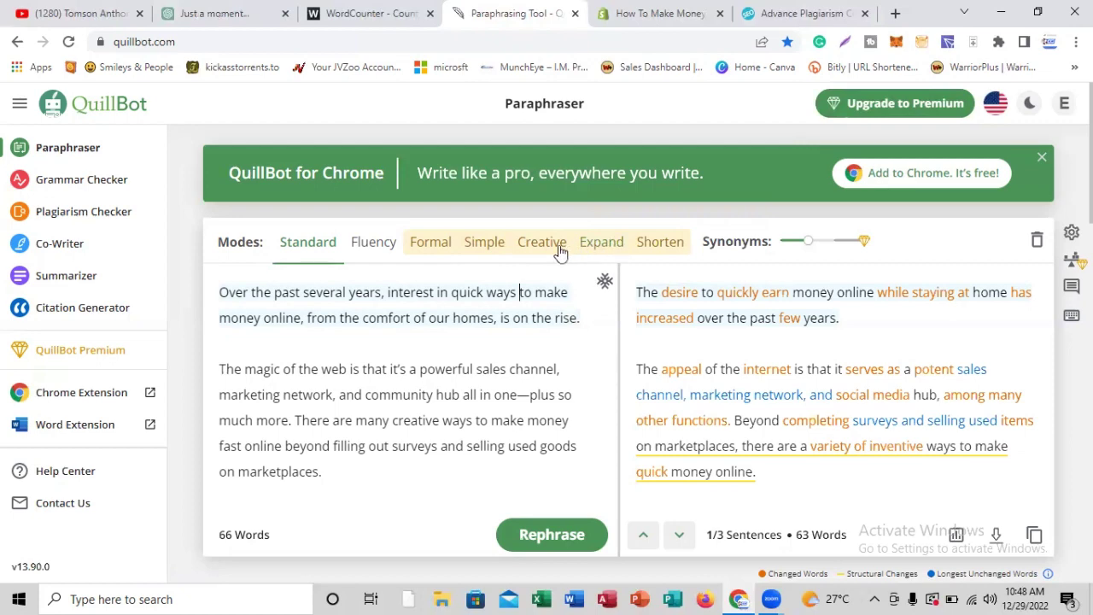
click(196, 13)
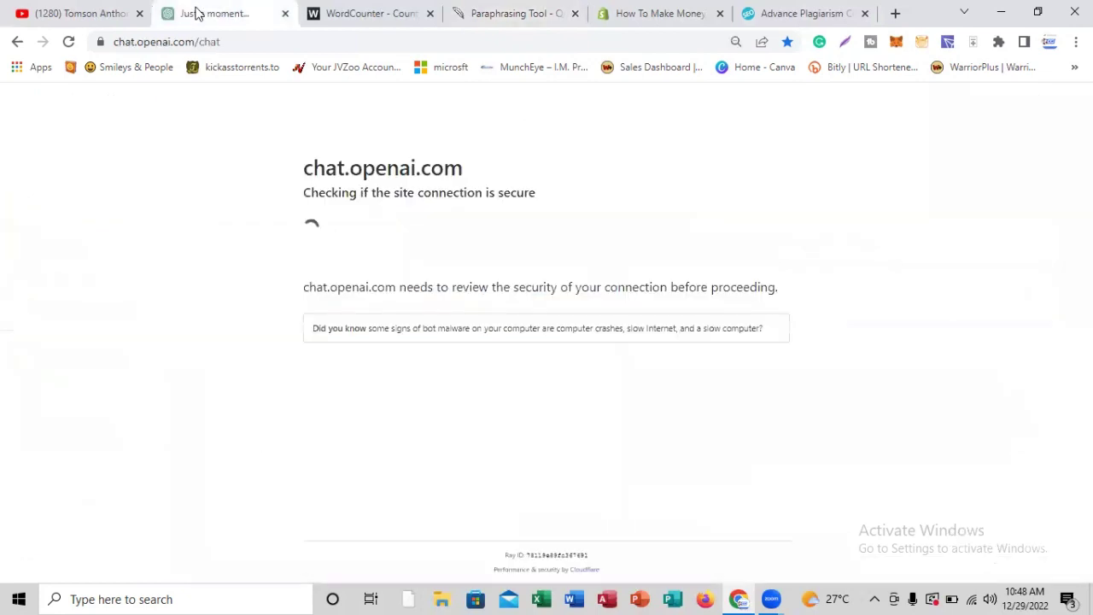
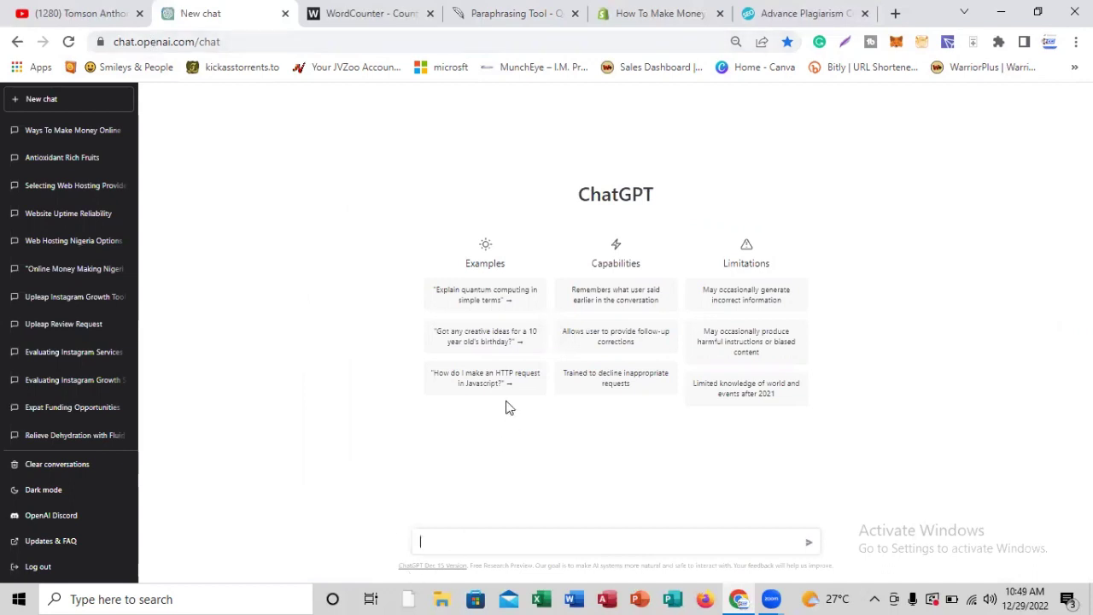
click(512, 14)
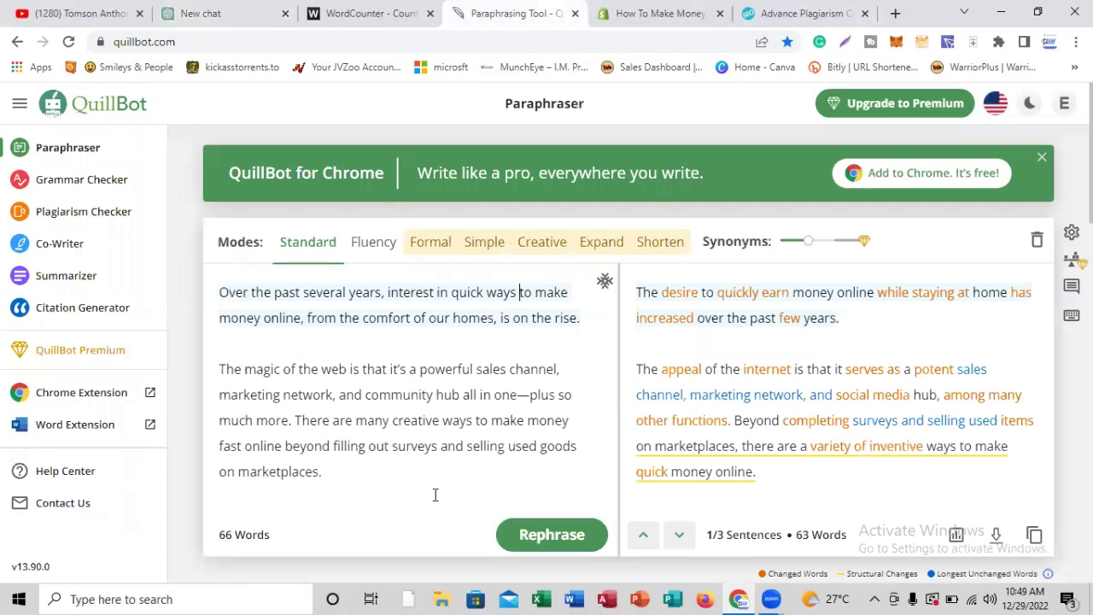
scroll(435, 495, down, 2)
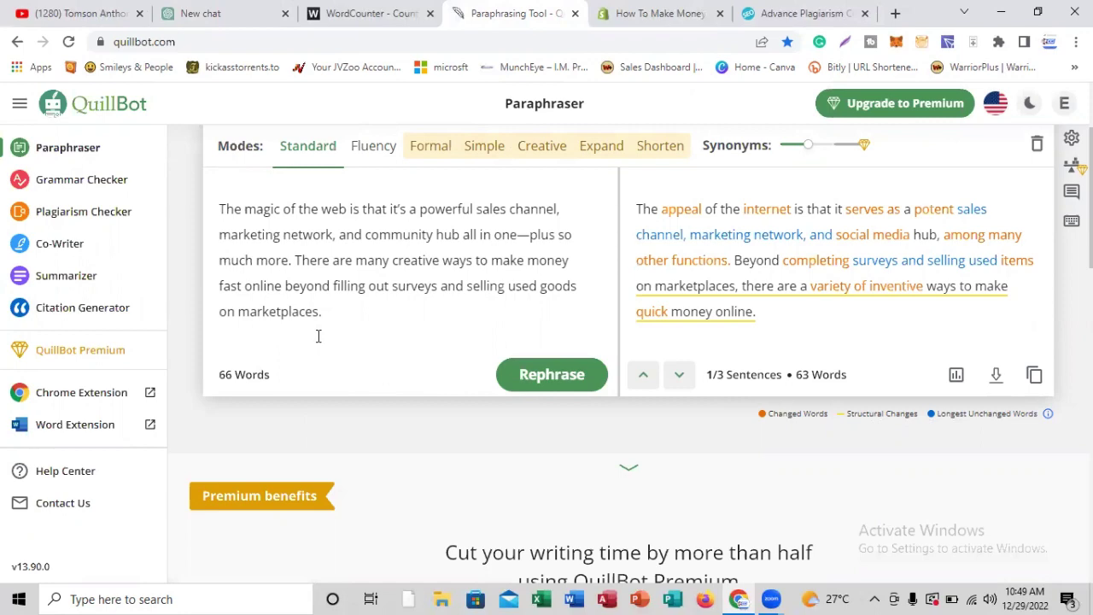
scroll(318, 336, up, 2)
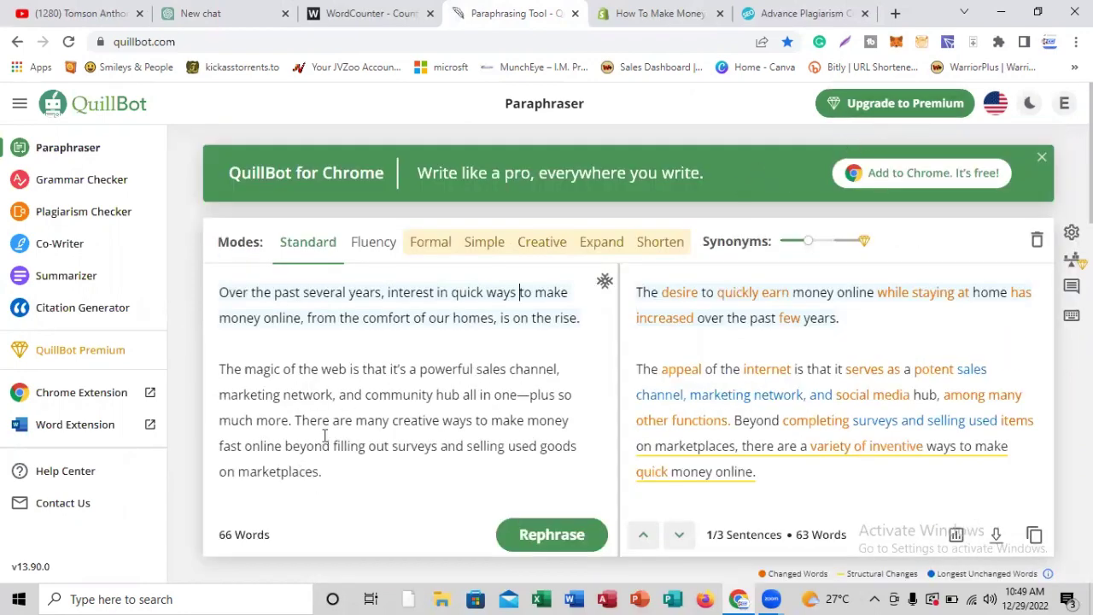
click(219, 13)
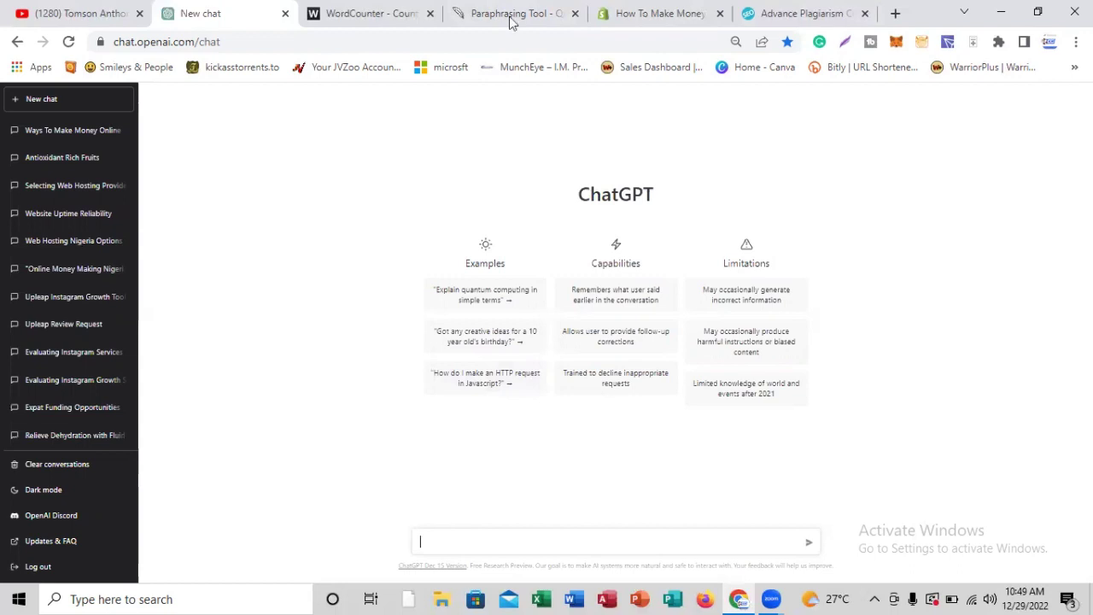
Step: Return to QuillBot, select the complete original text from "Over" to "marketplaces." and copy it
key(ctrl+Tab)
key(ctrl+Tab)
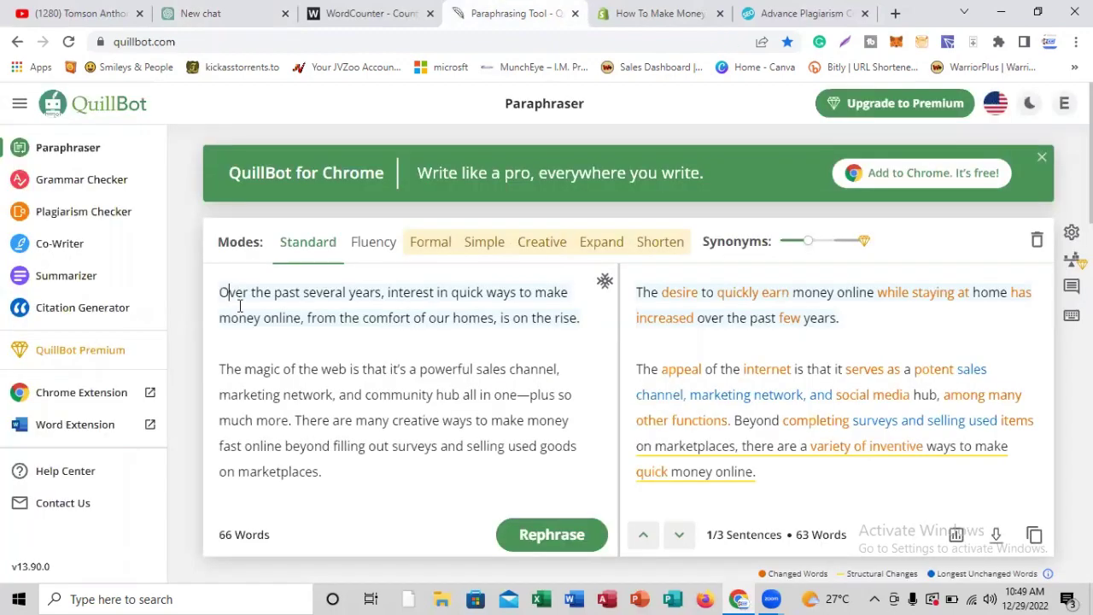
key(shift+Down)
key(shift+Down)
key(shift+Down)
key(ctrl+shift+End)
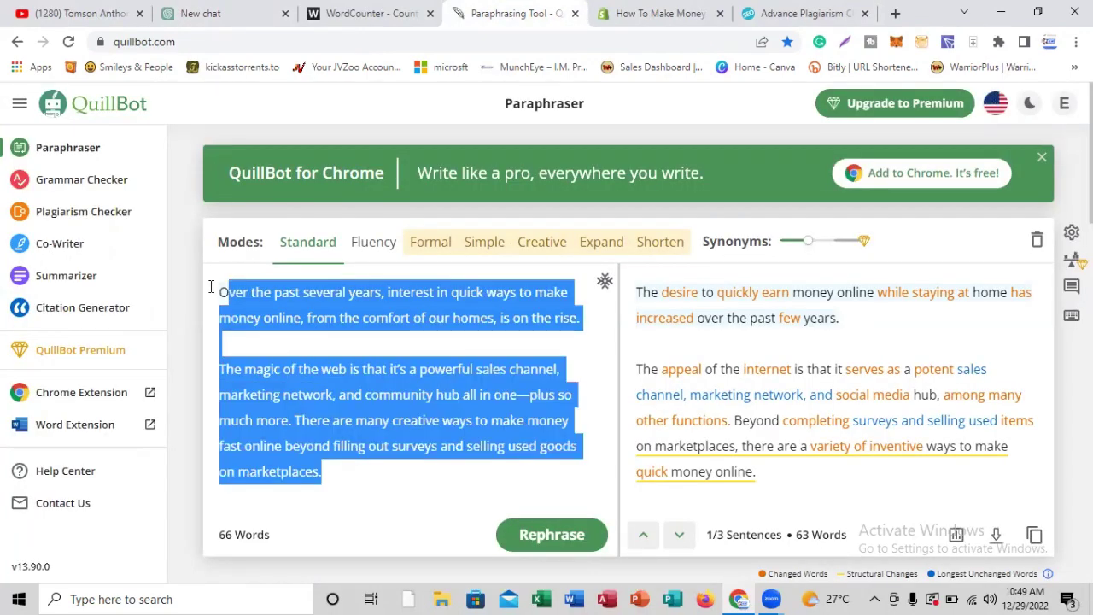
key(ctrl+Home)
key(shift+Down)
key(shift+Down)
key(shift+Down)
key(shift+Down)
key(shift+Down)
key(ctrl+shift+End)
right_click(301, 369)
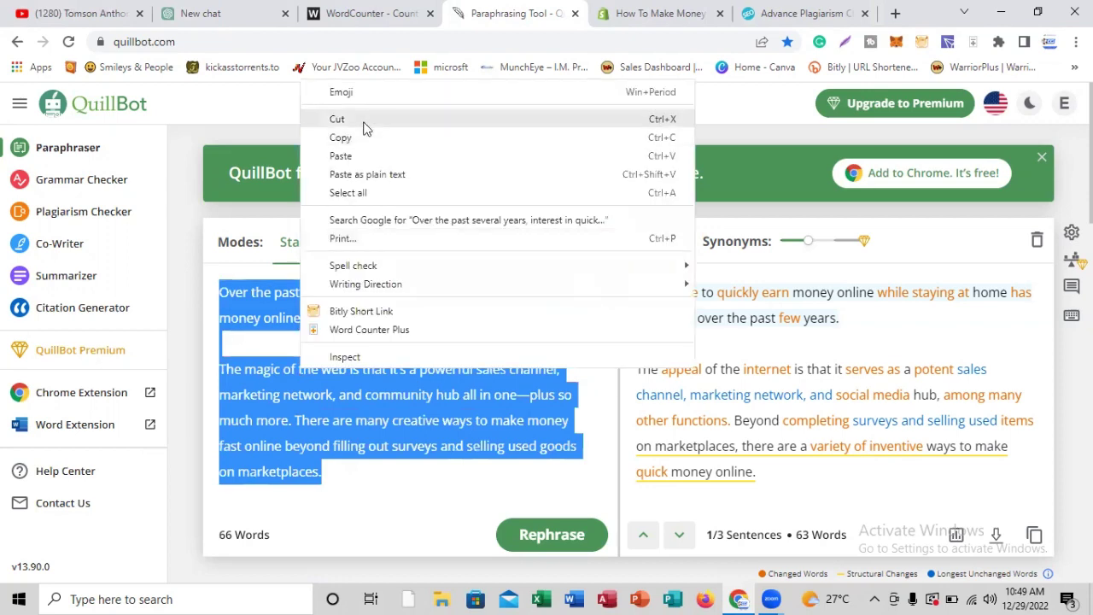
click(341, 137)
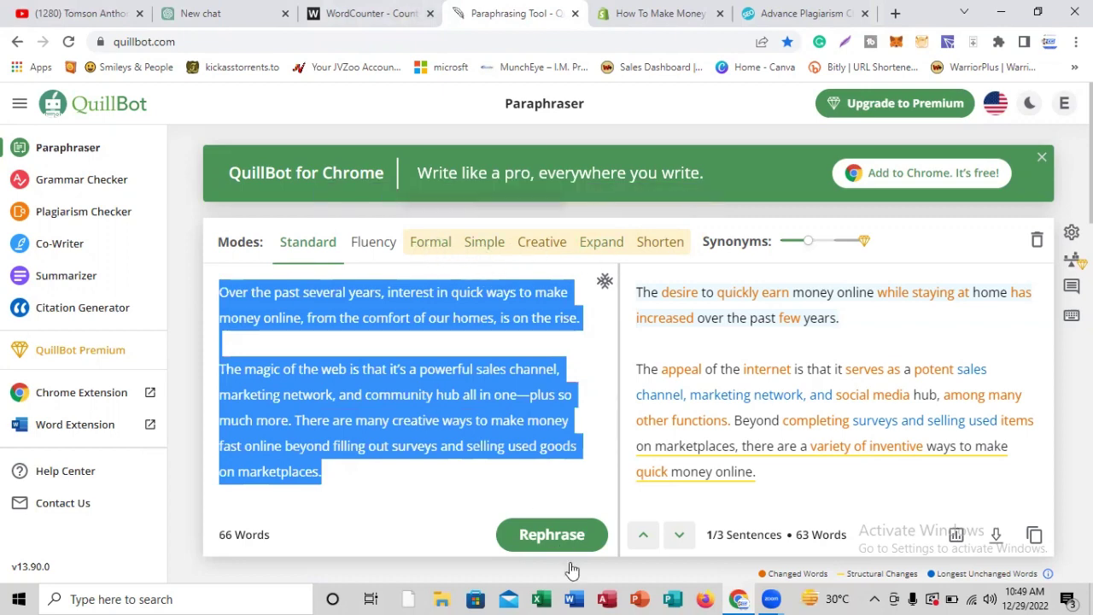
Step: Switch to ChatGPT and start a message with the instruction "REWRITE."
click(200, 17)
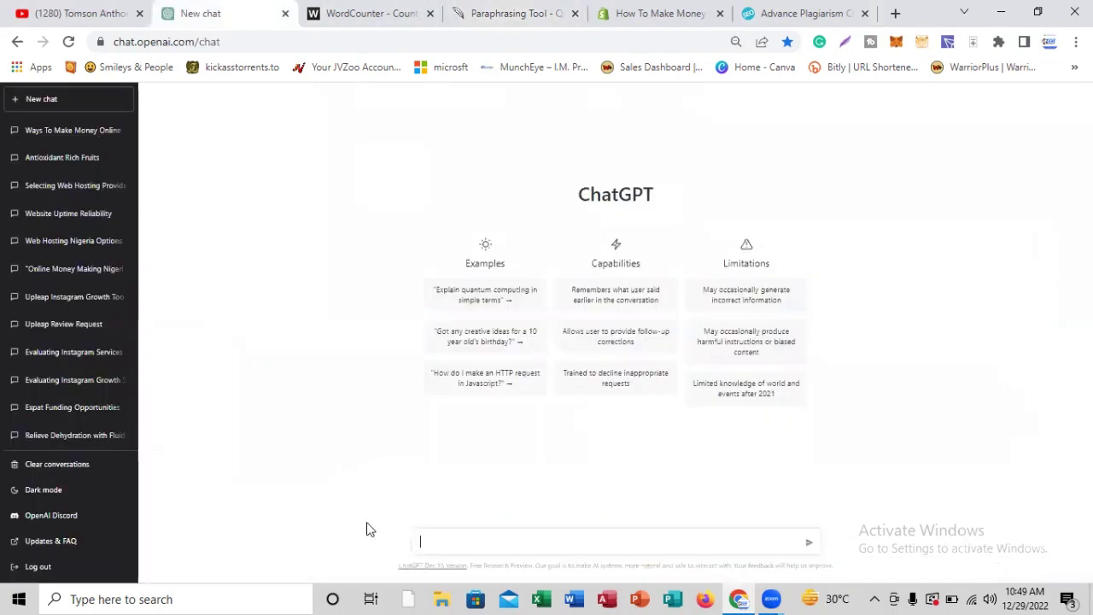
right_click(443, 540)
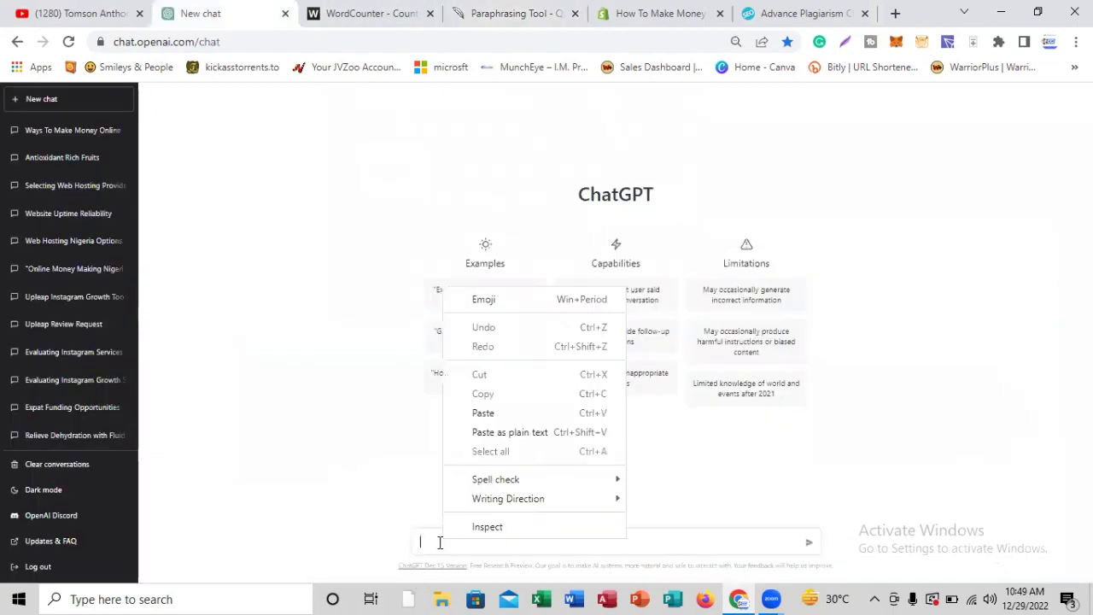
click(440, 542)
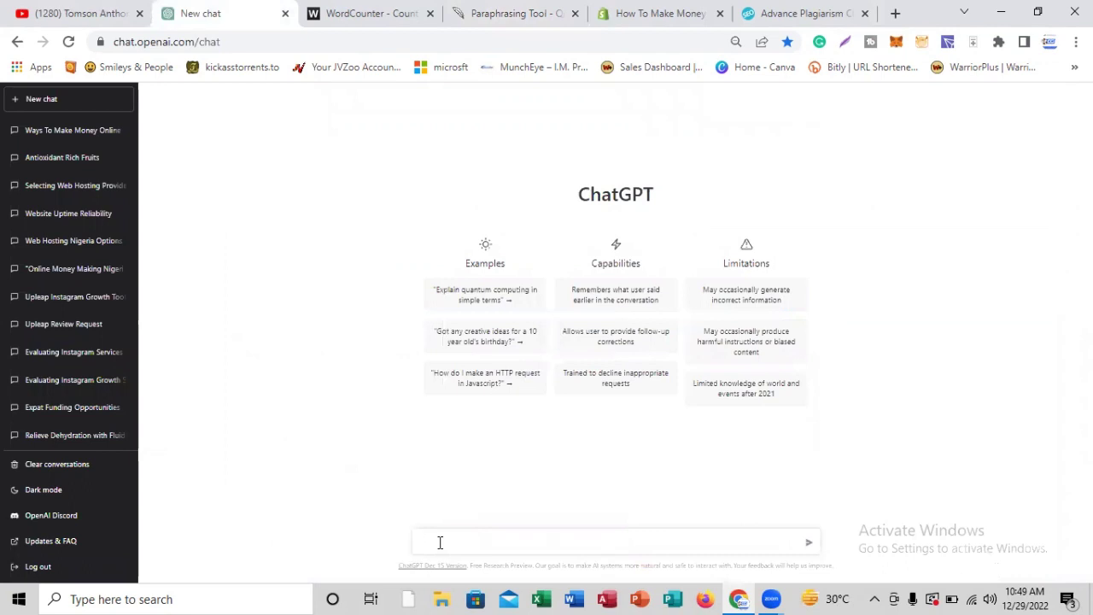
text(REW)
text(.)
Step: Paste the copied original paragraphs after "REWRITE." in the ChatGPT message and send it
key(ctrl+4)
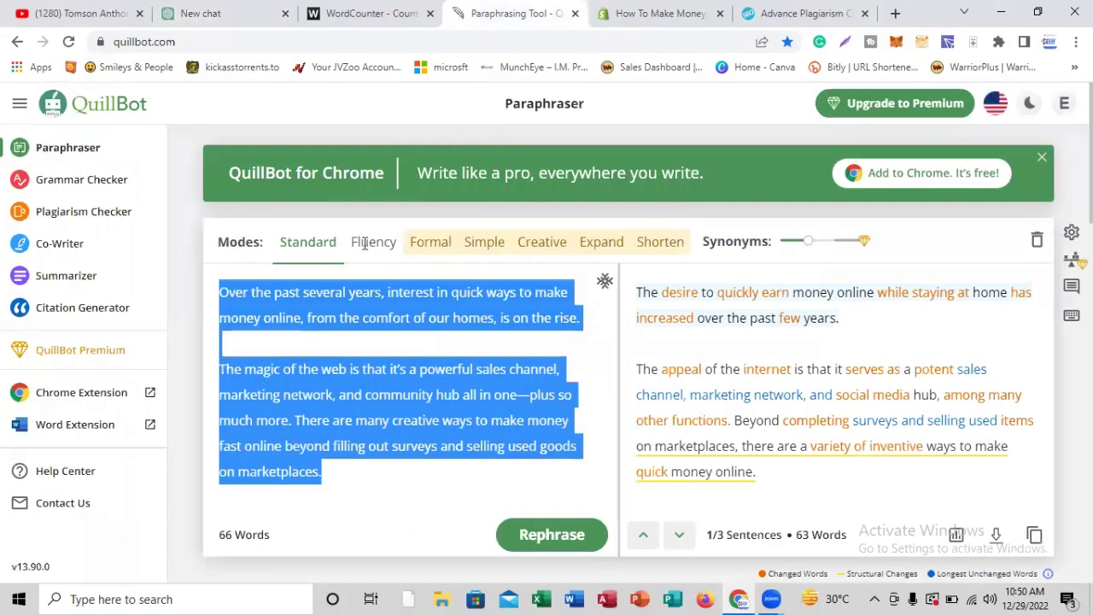
click(215, 13)
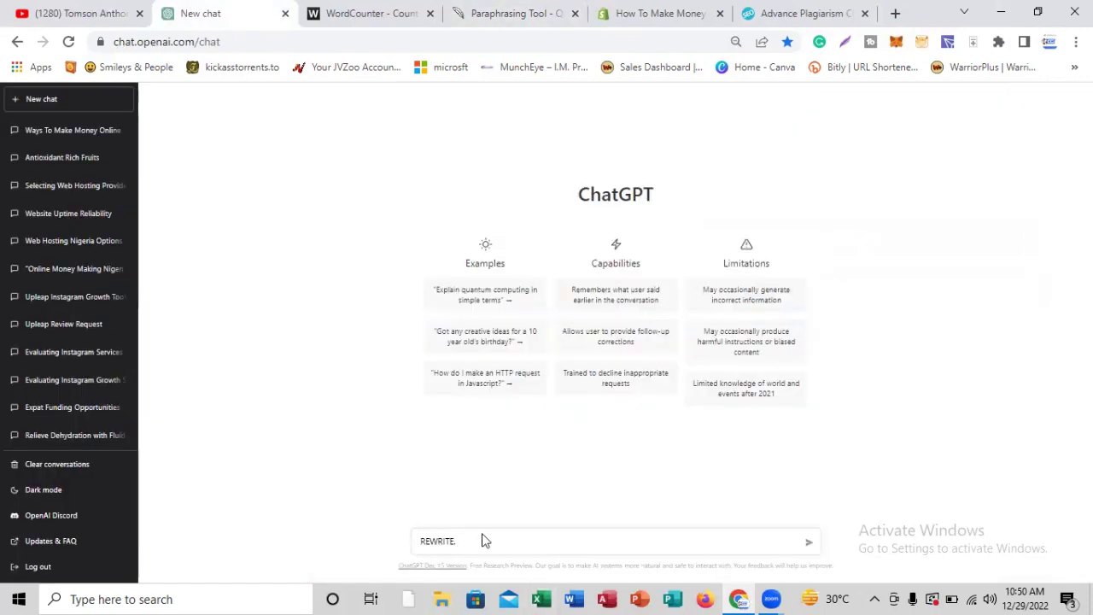
right_click(473, 539)
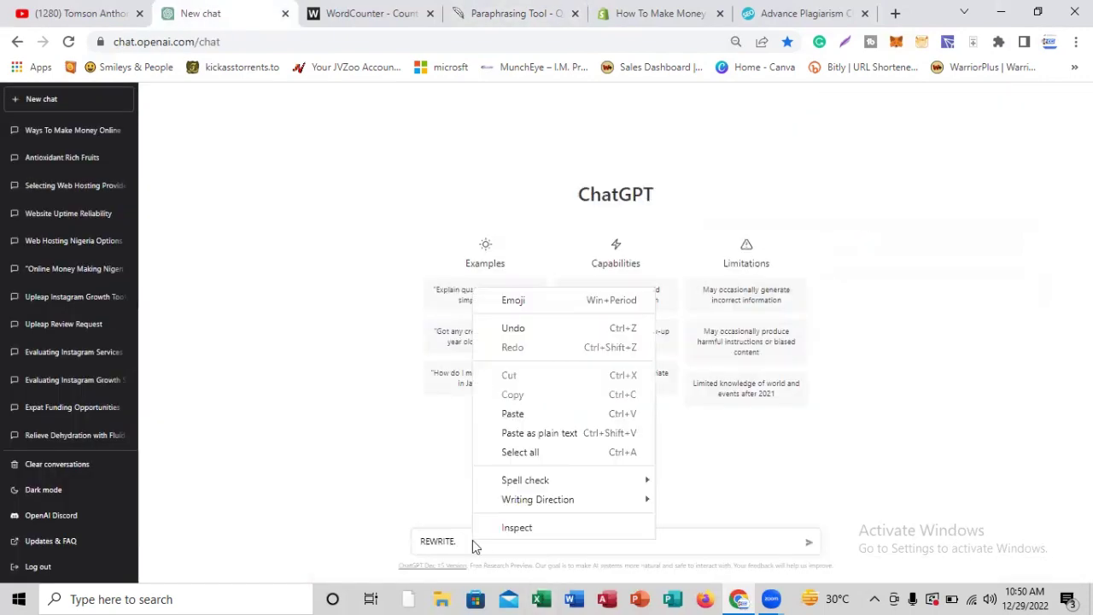
click(528, 416)
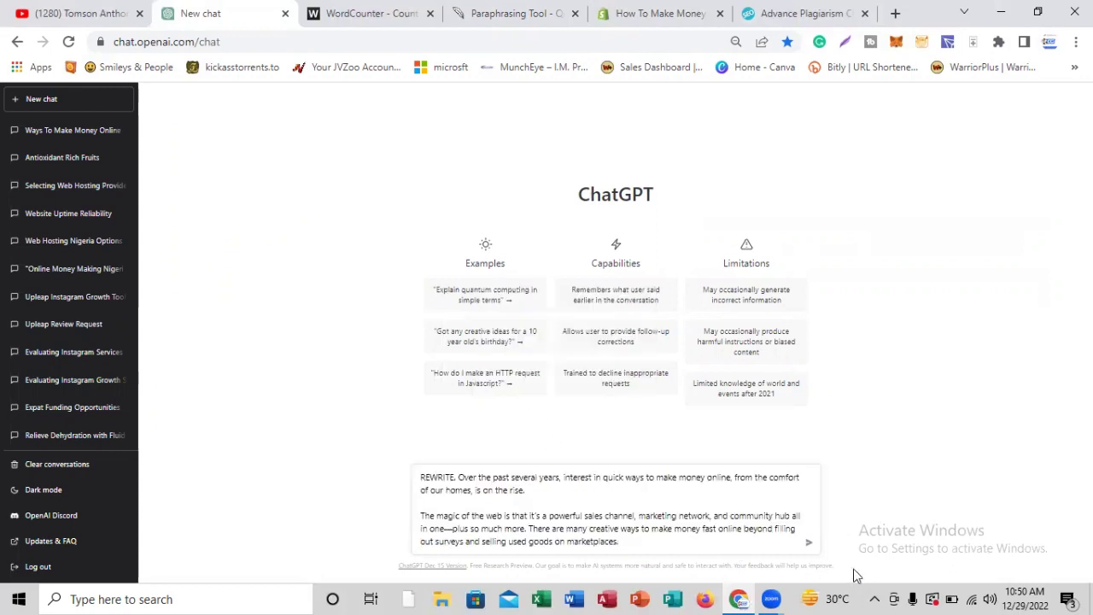
click(809, 547)
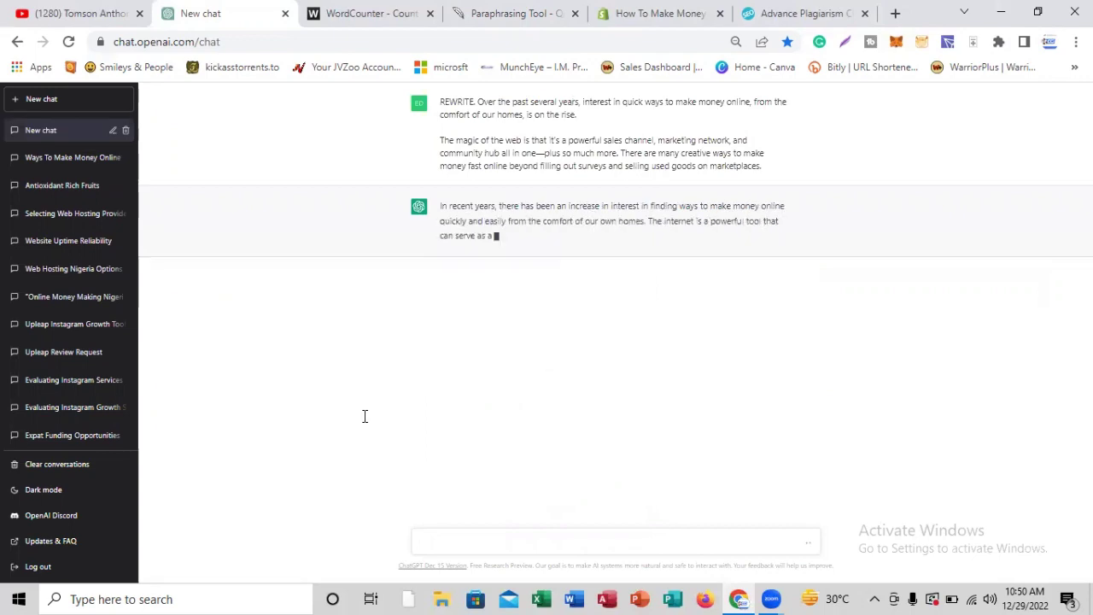
Step: Go back to QuillBot and copy both original paragraphs, from "Over the past several years" to "marketplaces."
key(ctrl+4)
click(315, 364)
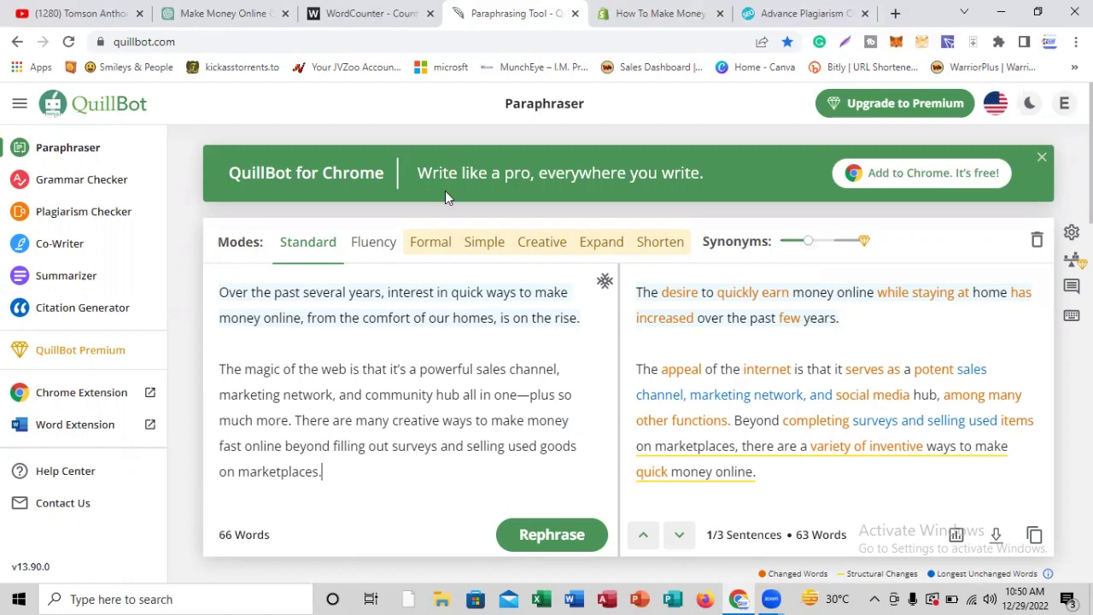
drag(220, 289, 348, 484)
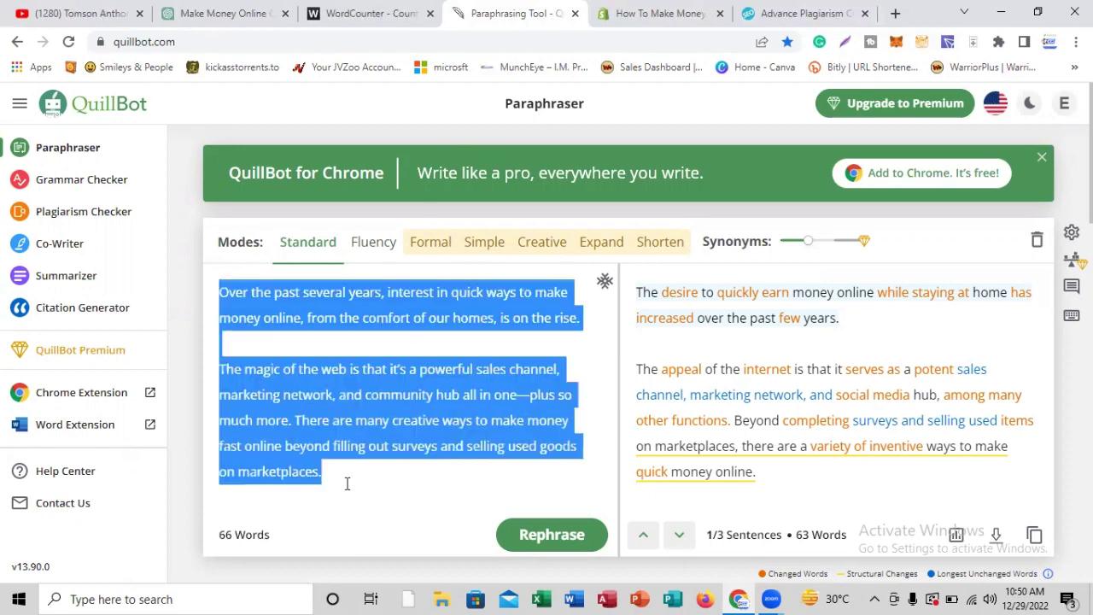
right_click(338, 401)
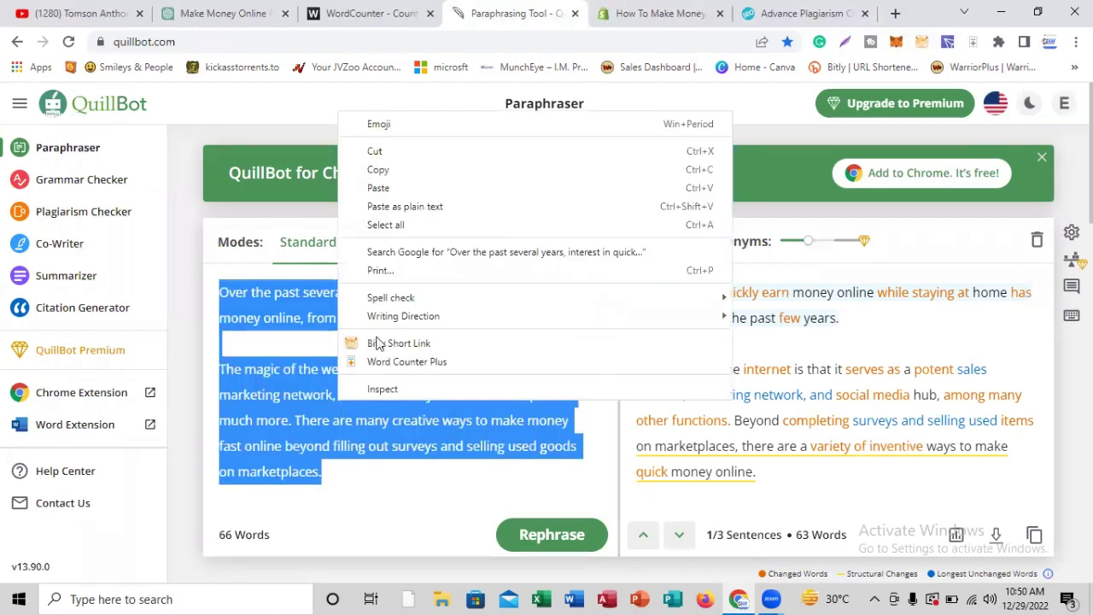
click(382, 169)
Step: Switch to WordCounter and paste the original paragraphs into its empty text area
click(360, 15)
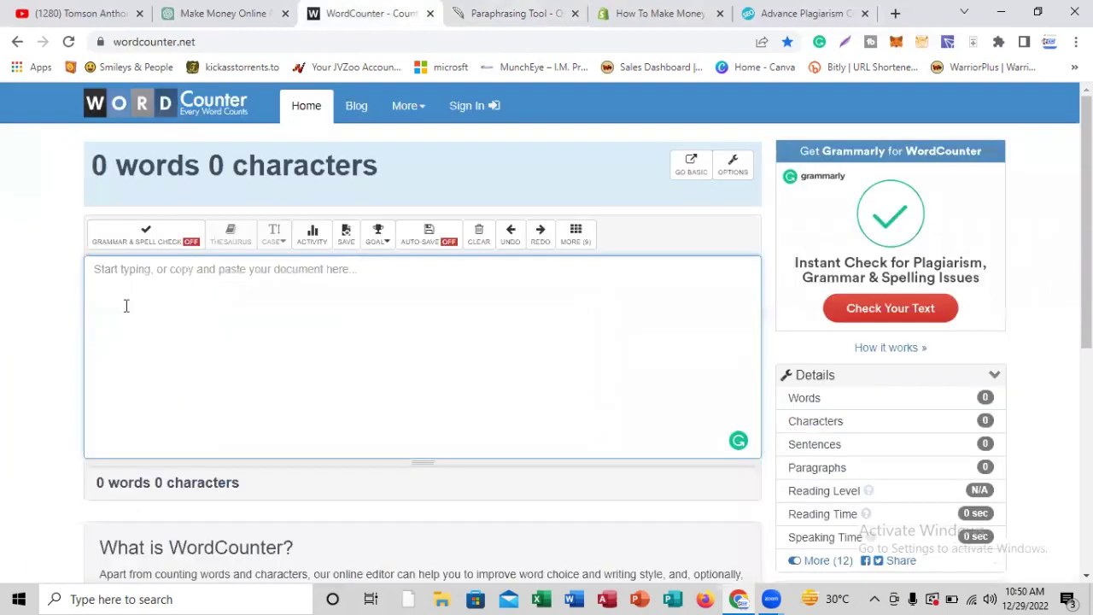
right_click(137, 288)
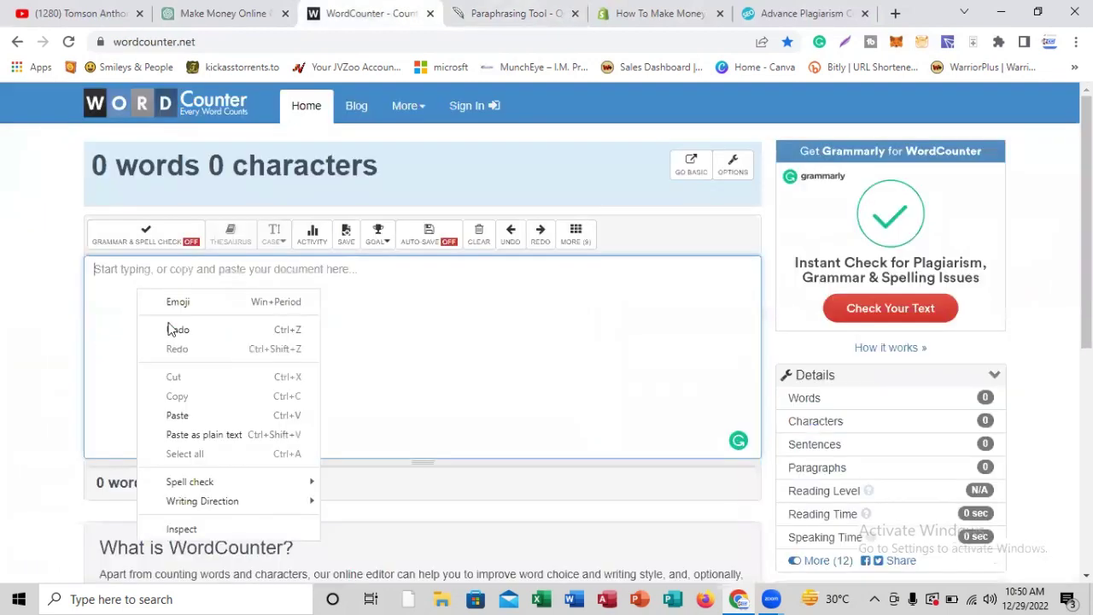
click(187, 416)
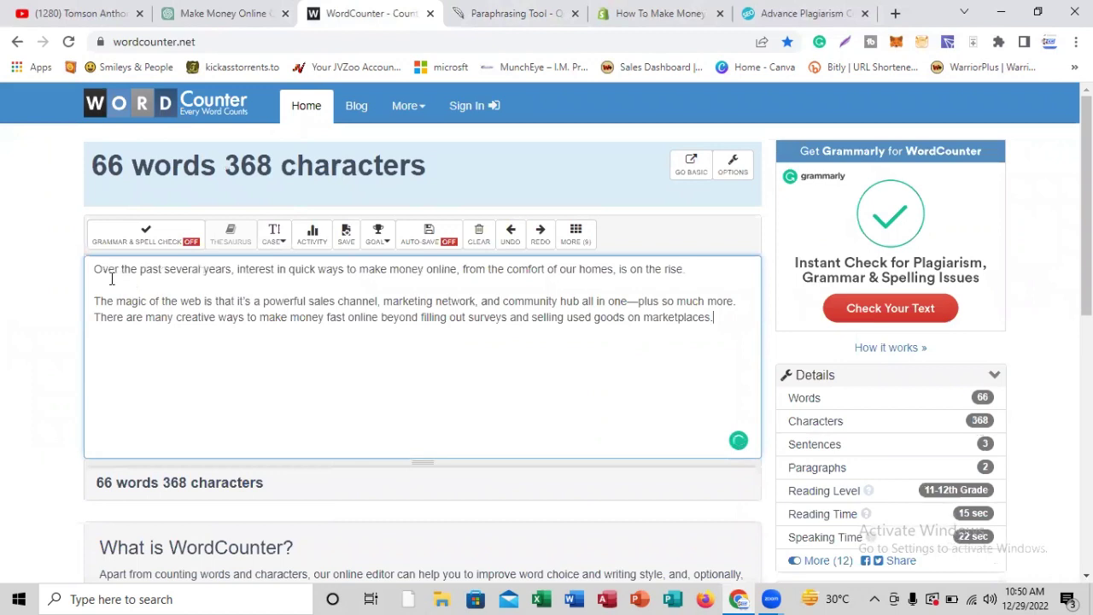
Step: Return to ChatGPT and copy its complete rewritten response, from "In recent years" to "marketplaces."
click(214, 19)
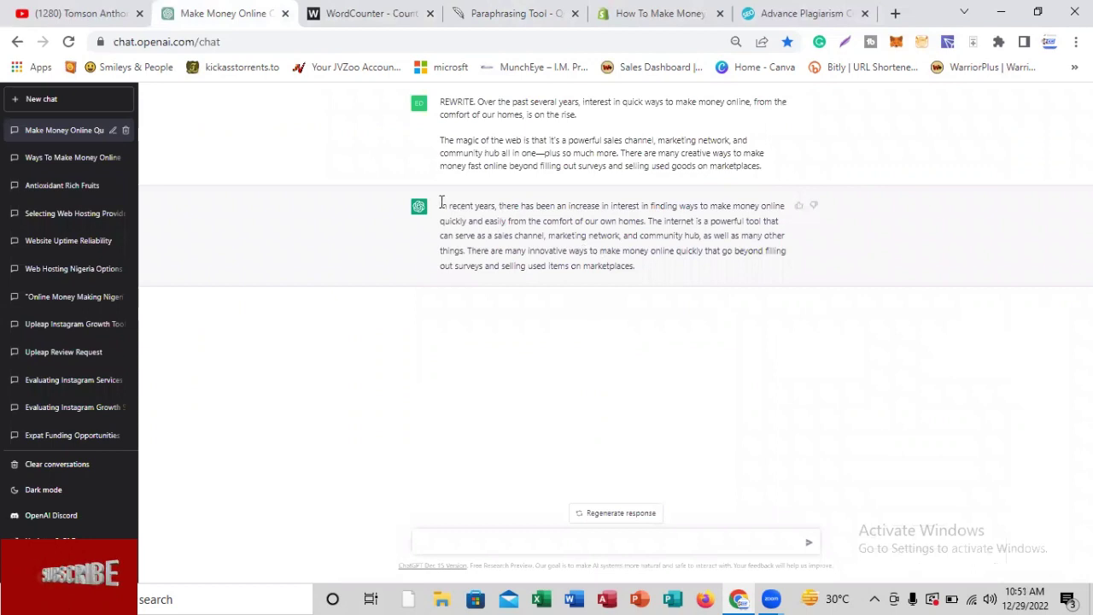
drag(446, 206, 672, 285)
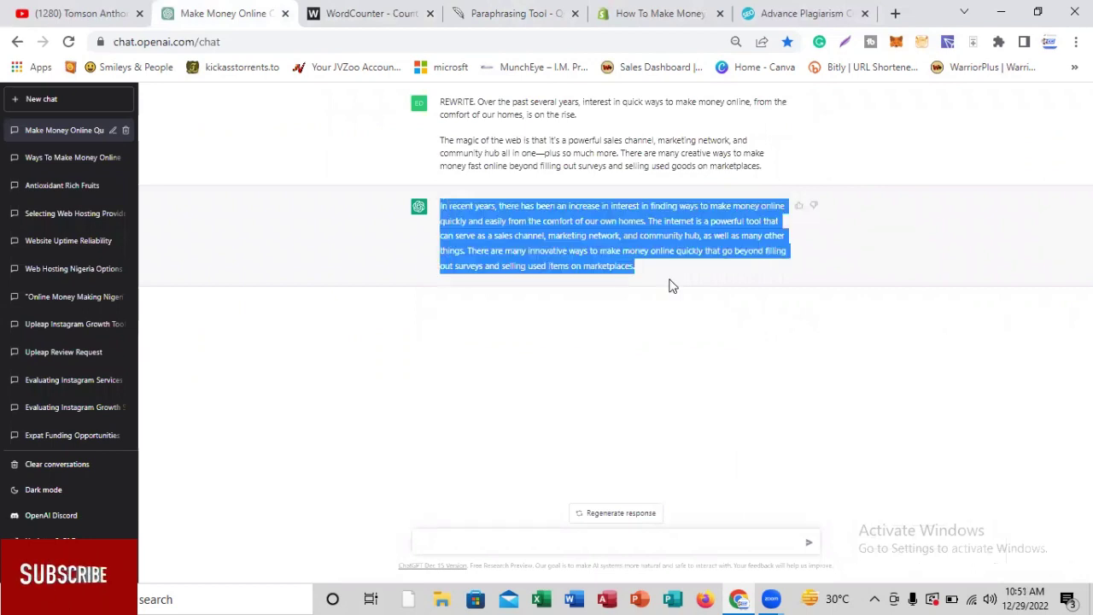
right_click(594, 228)
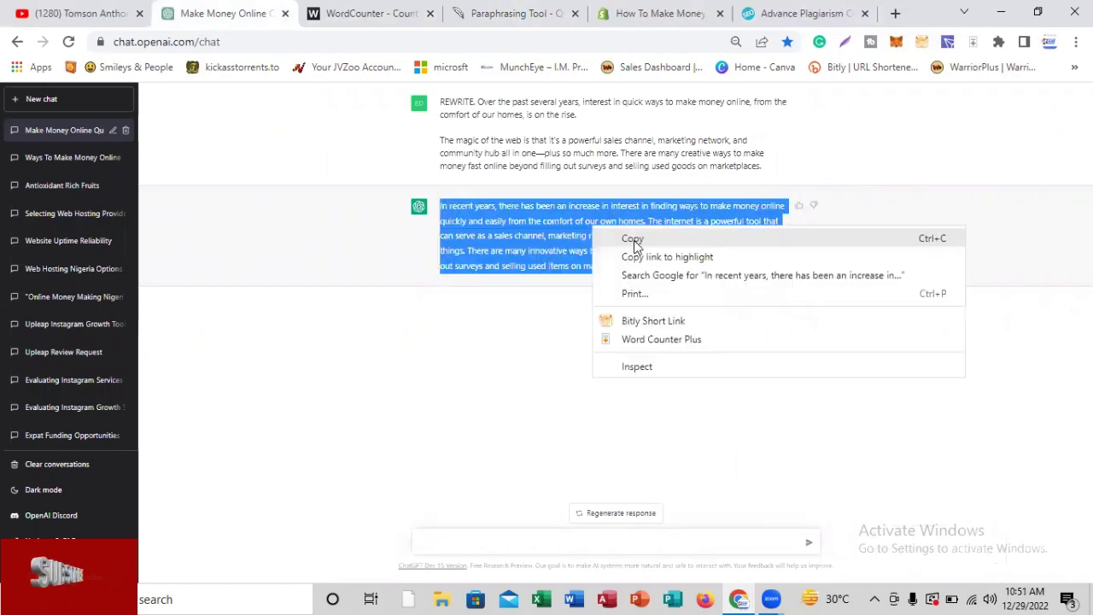
key(Escape)
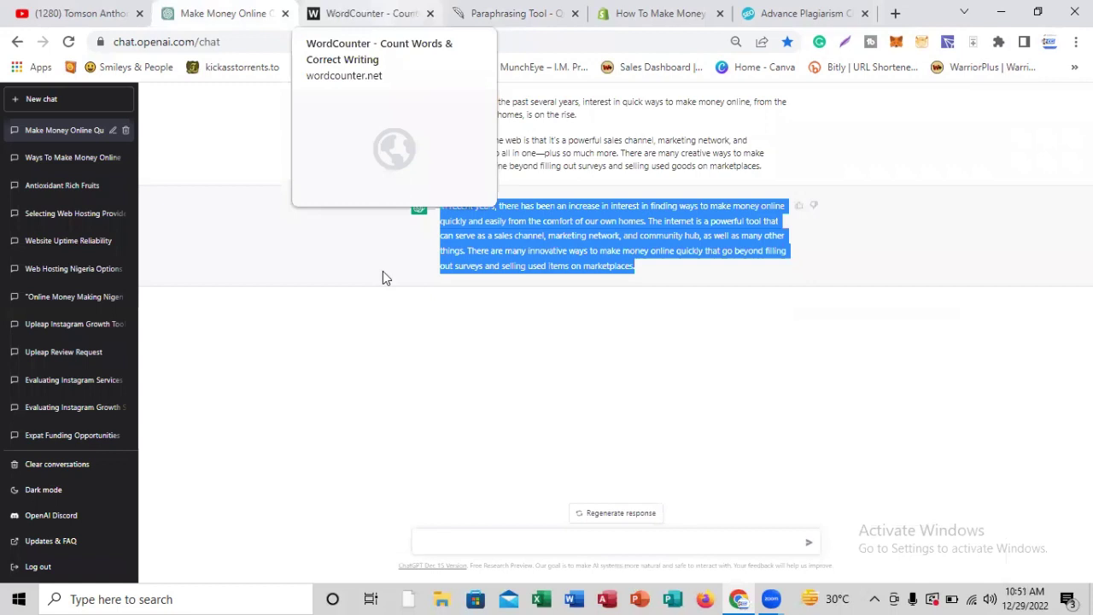
Step: Paste ChatGPT's rewrite below the original text in WordCounter and add an extra blank line between the two versions
key(ctrl+Tab)
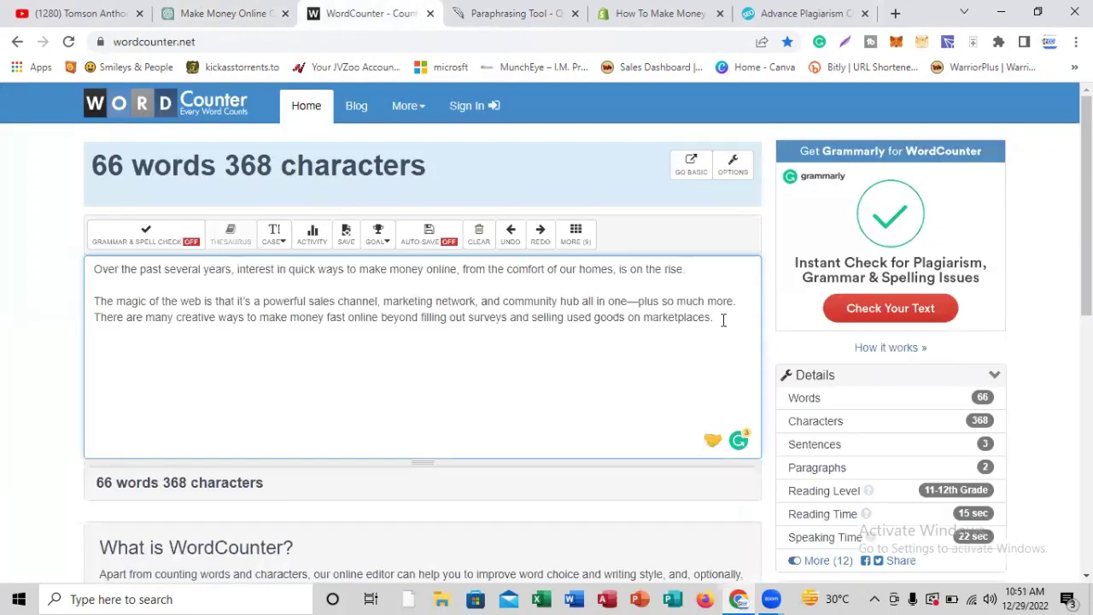
right_click(94, 347)
click(147, 220)
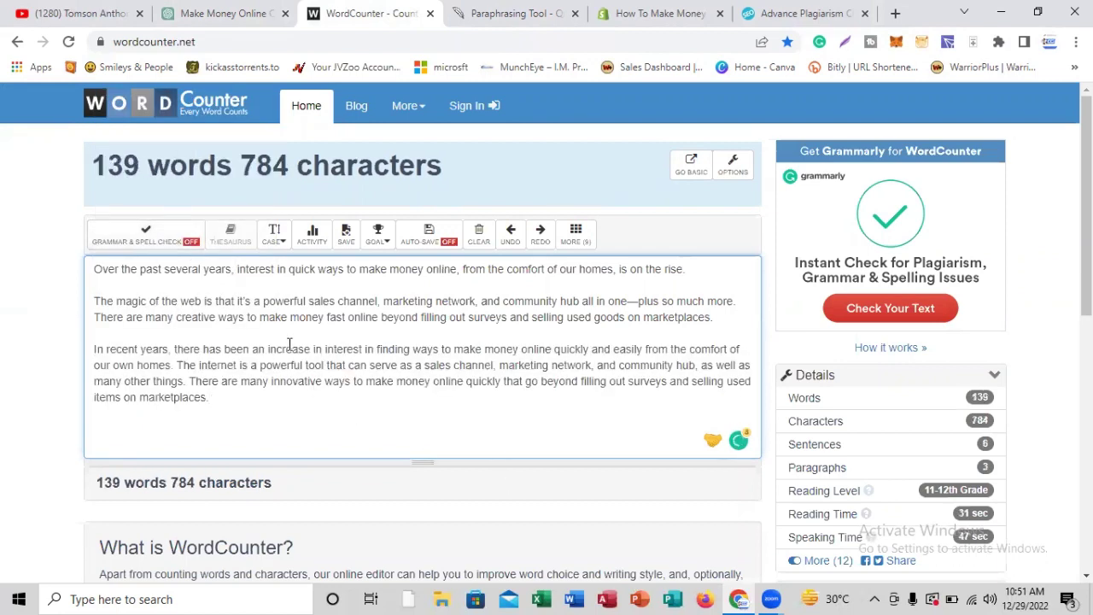
click(94, 349)
key(Return)
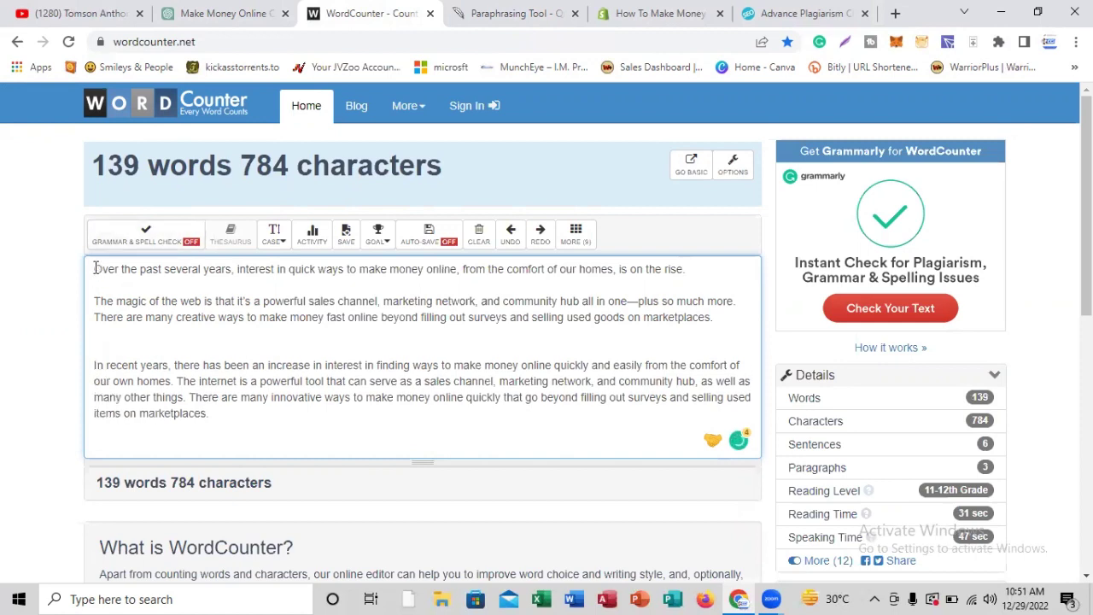
Step: Check the word count of only the original passage, and remove the blank line between its two paragraphs
drag(95, 269, 711, 324)
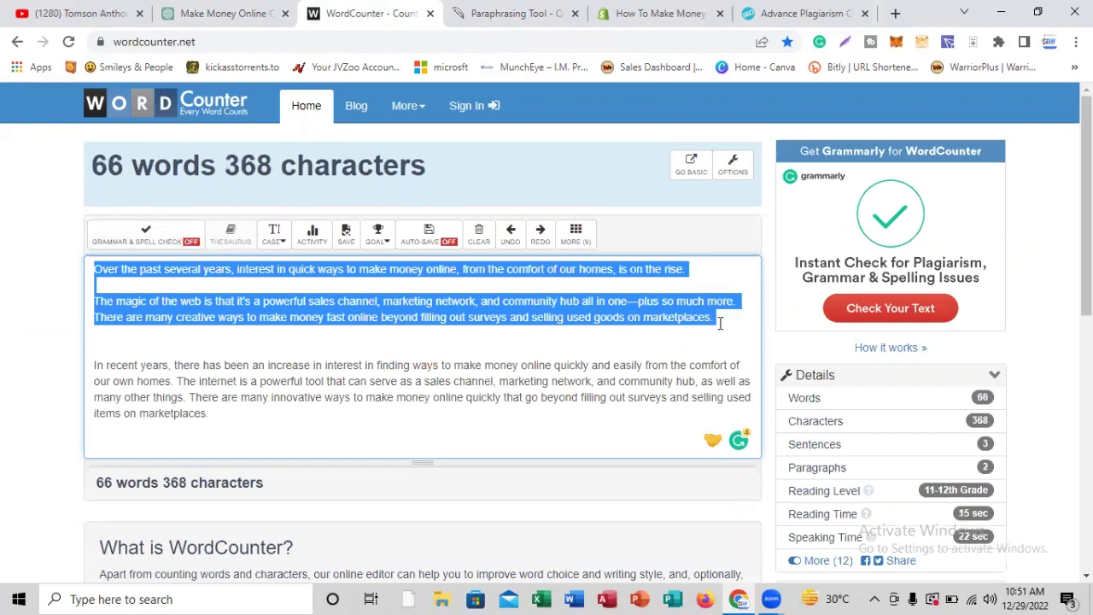
click(720, 323)
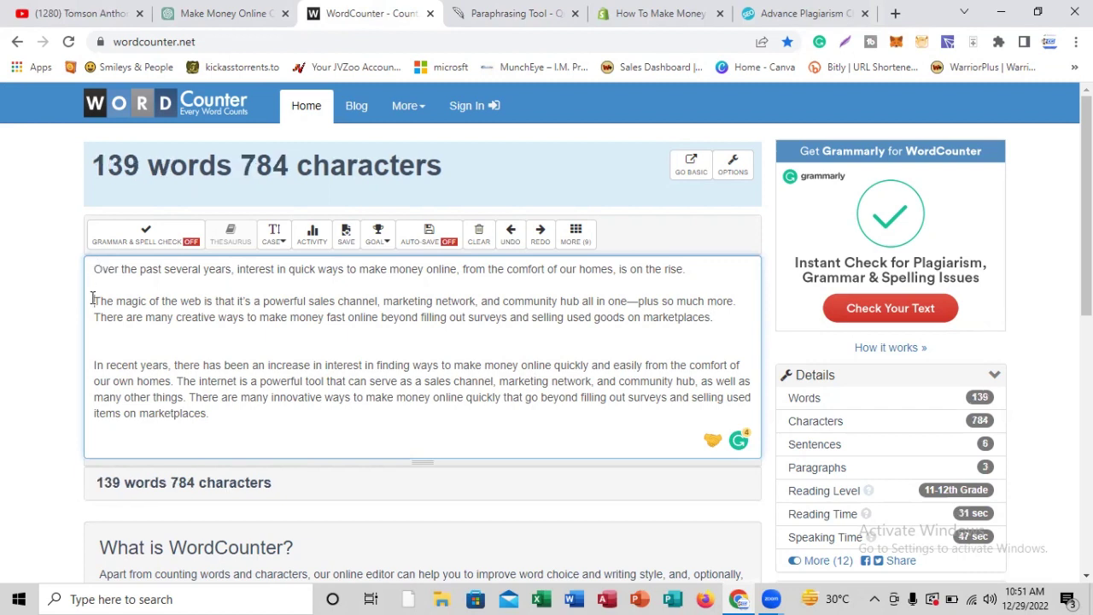
click(92, 299)
key(BackSpace)
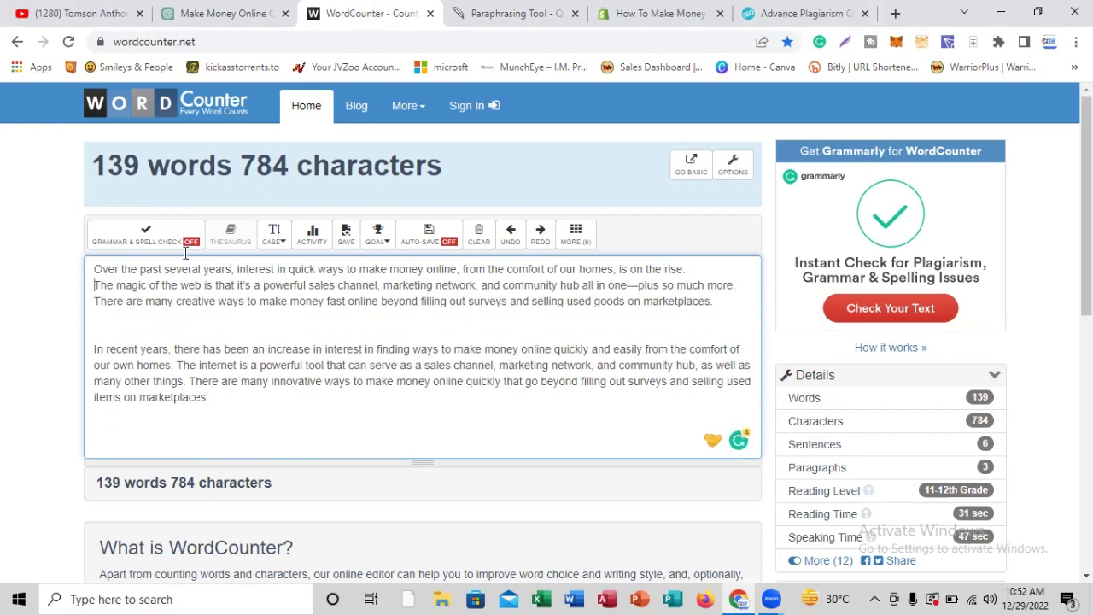
Step: Compare ChatGPT's rewrite with the original and paraphrased text in QuillBot, leaving QuillBot's complete original text selected
click(205, 20)
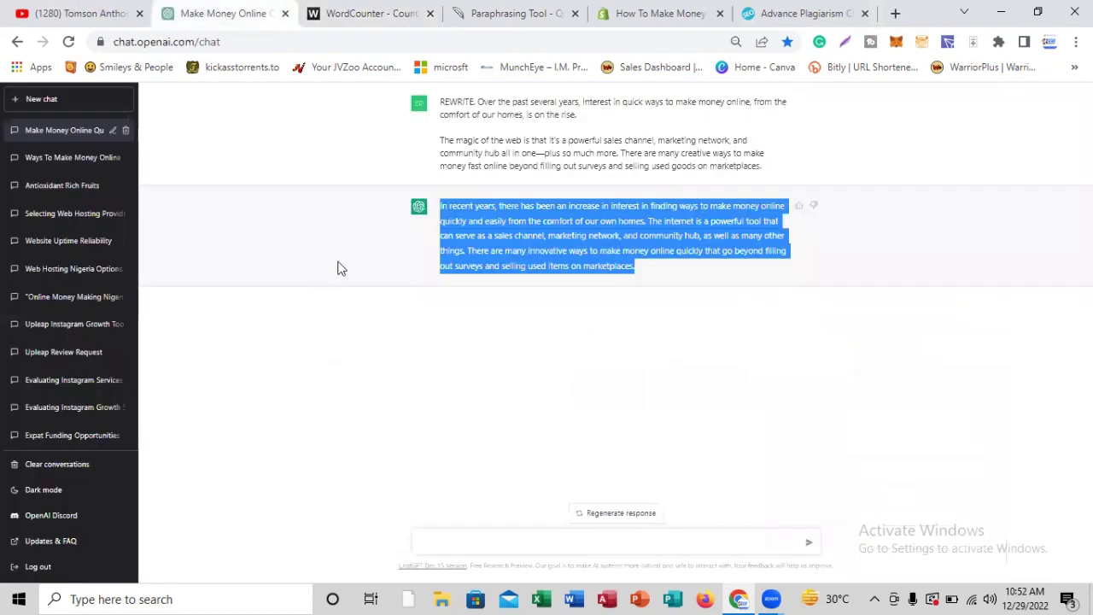
click(517, 14)
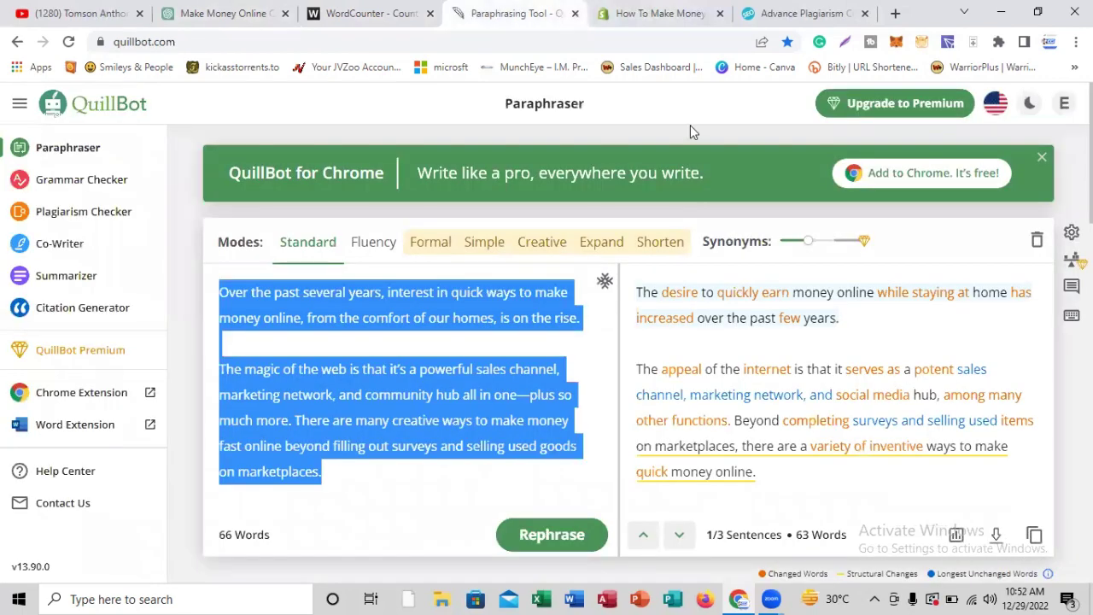
click(690, 133)
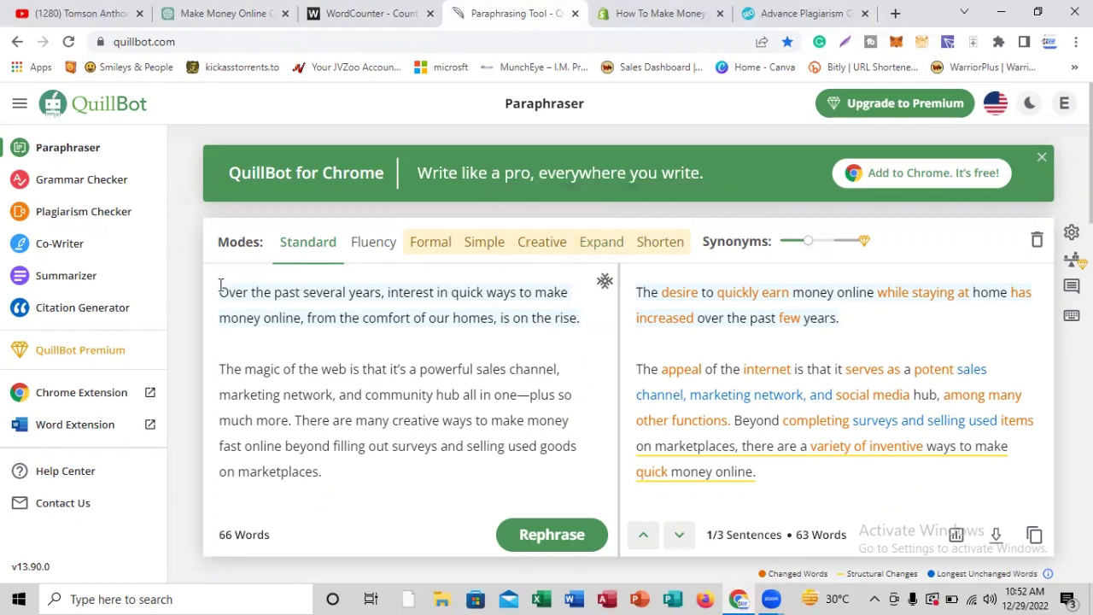
drag(219, 286, 342, 510)
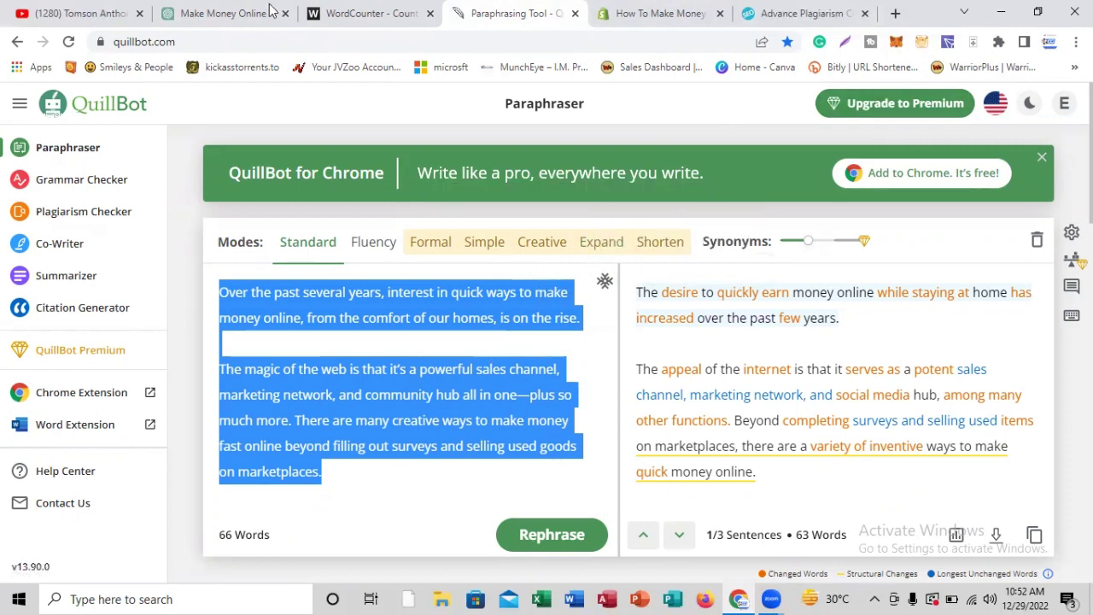
click(231, 16)
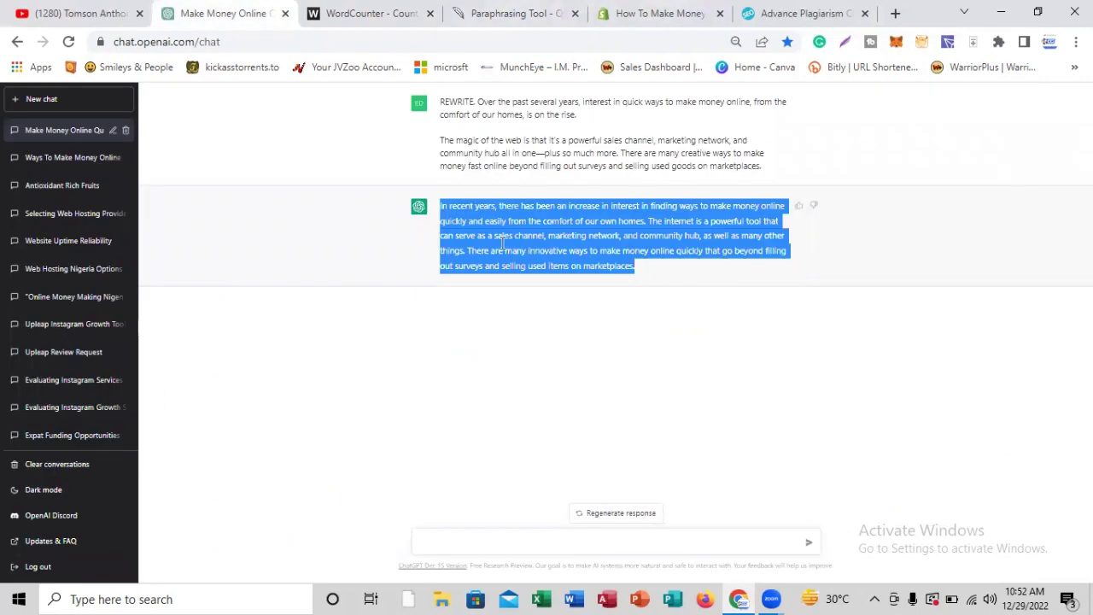
click(441, 211)
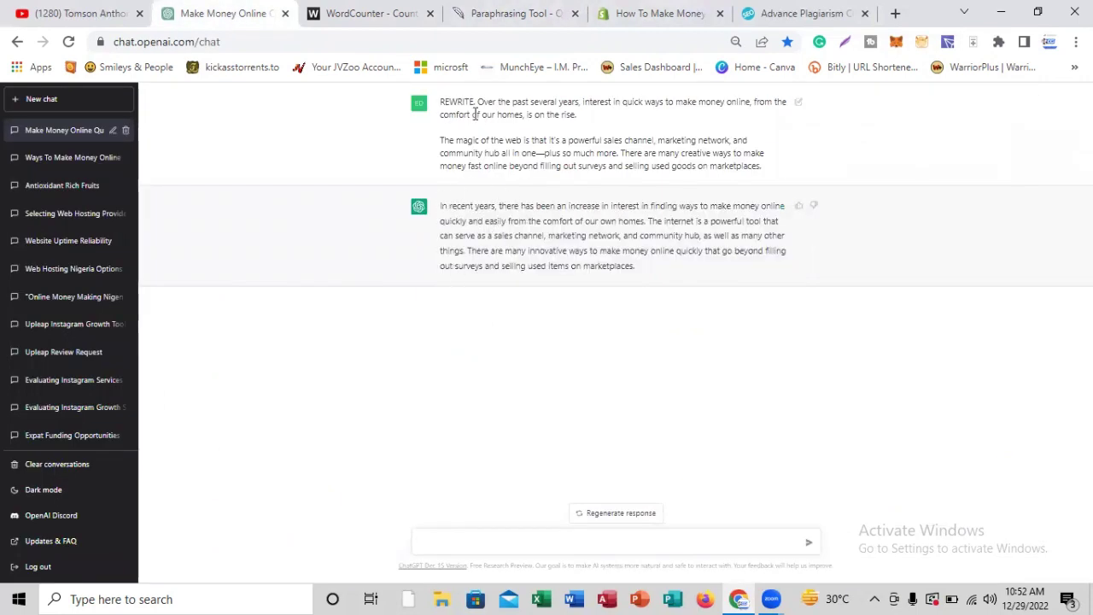
Step: Return to QuillBot and copy the selected original paragraphs again
click(500, 19)
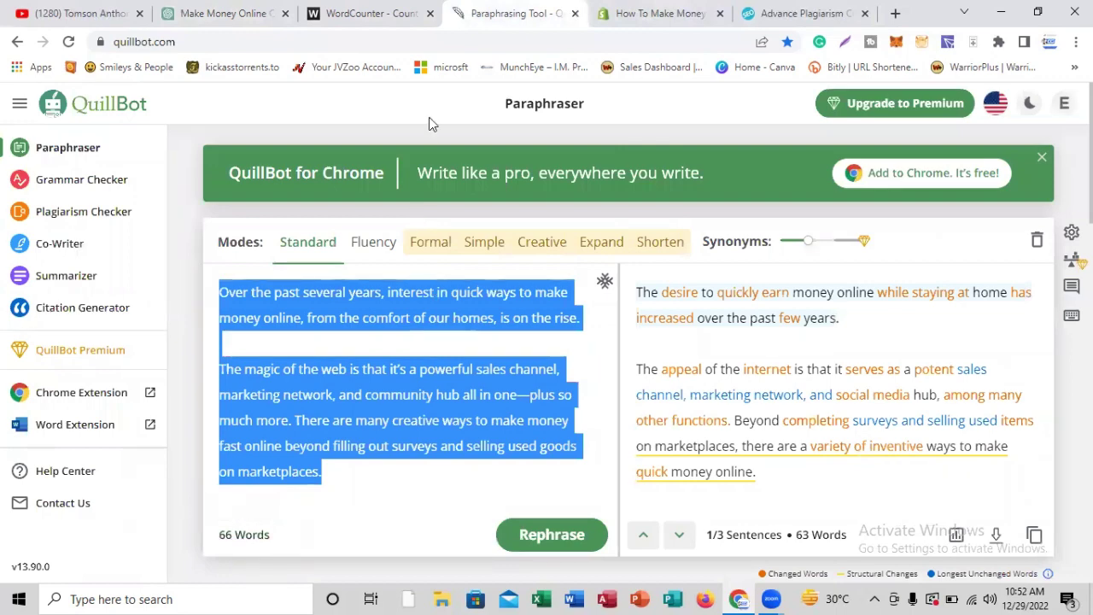
right_click(299, 408)
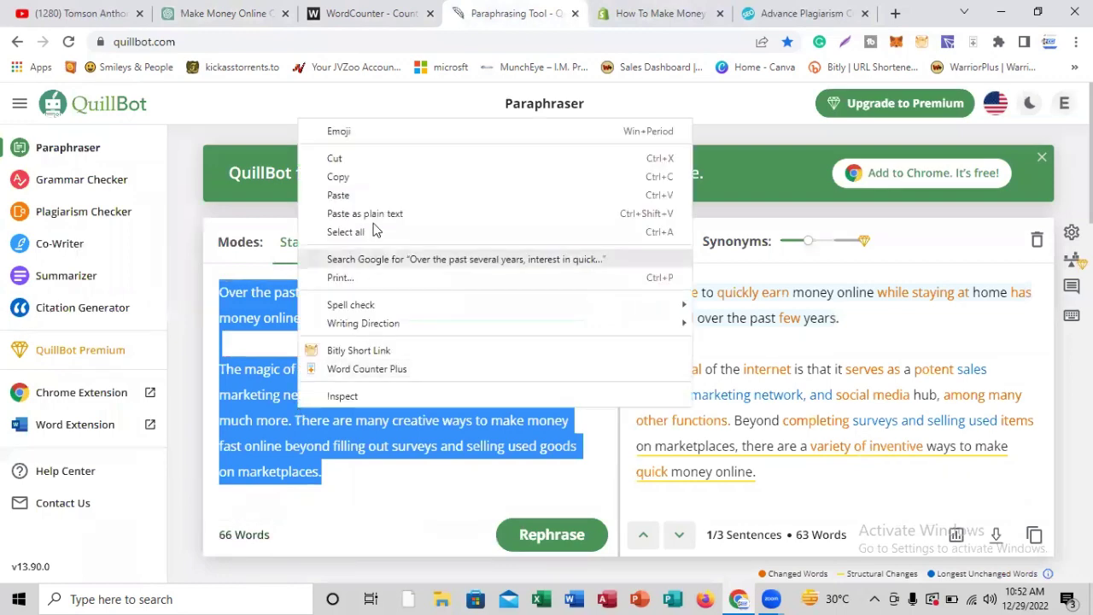
click(353, 178)
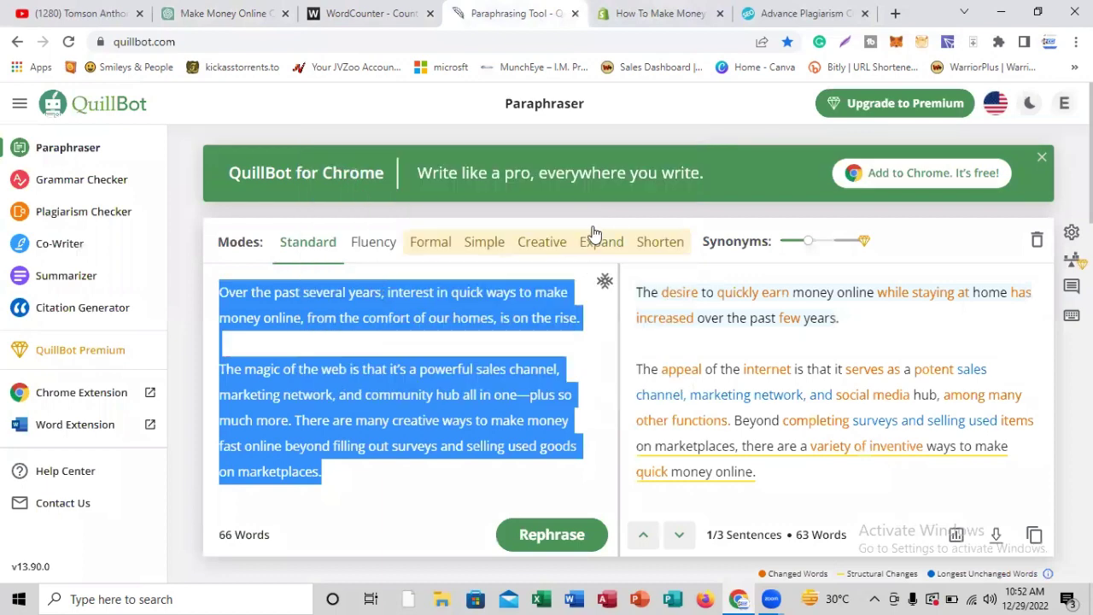
Step: Switch to ChatGPT and compose the prompt "REWRITE AND EXPAND." followed by the copied original paragraphs
click(220, 19)
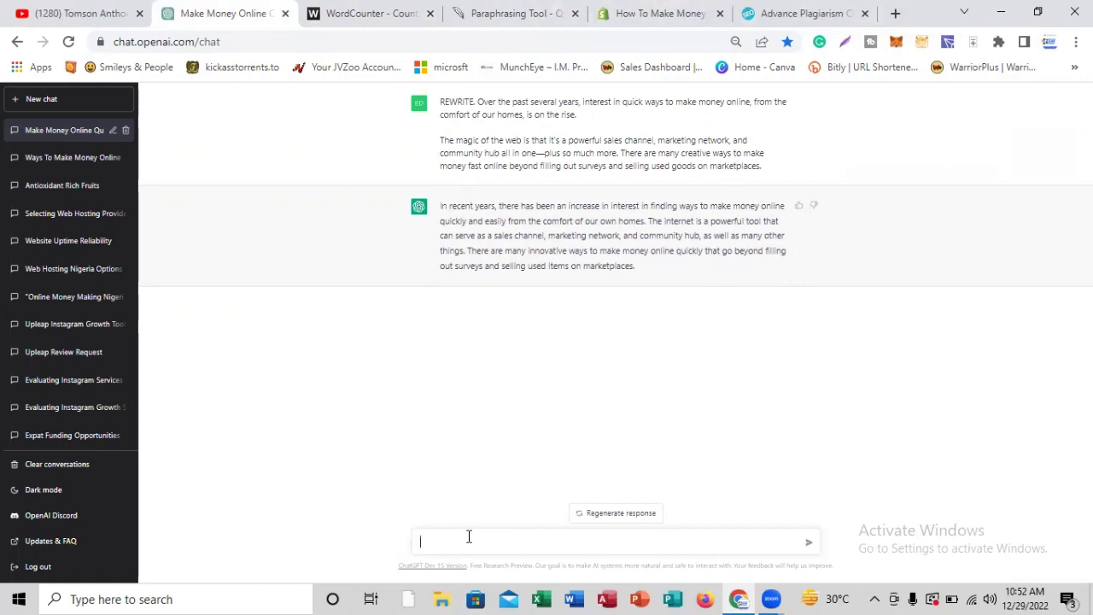
click(468, 536)
text(REWRITE AND EXPAND.)
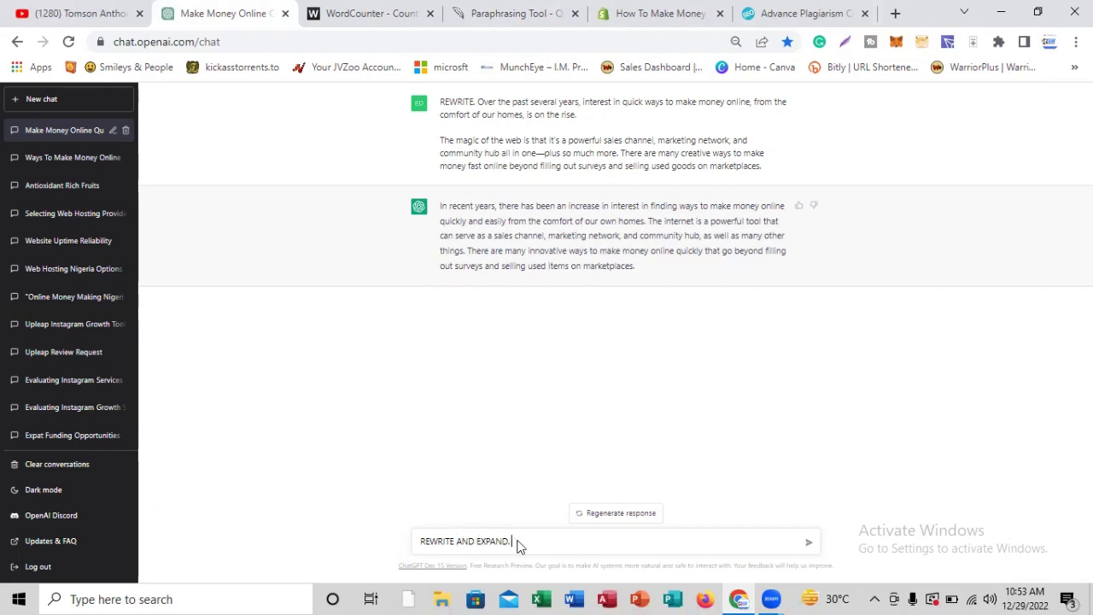
right_click(517, 542)
click(579, 417)
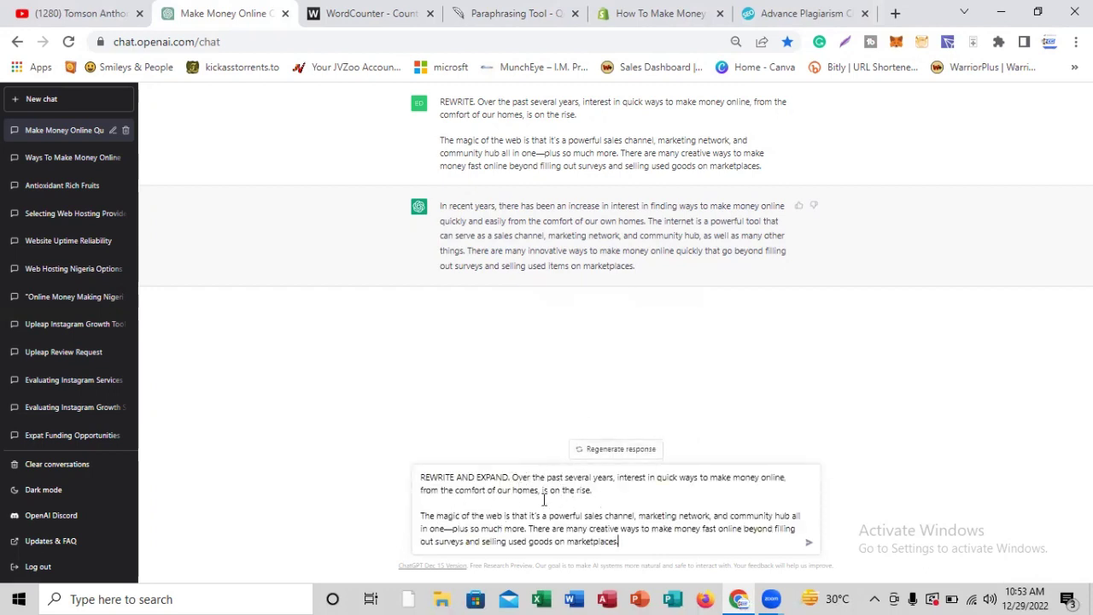
Step: Look at QuillBot's Expand mode, deselect its original text, and return to ChatGPT to send the rewrite-and-expand prompt
click(518, 24)
click(306, 500)
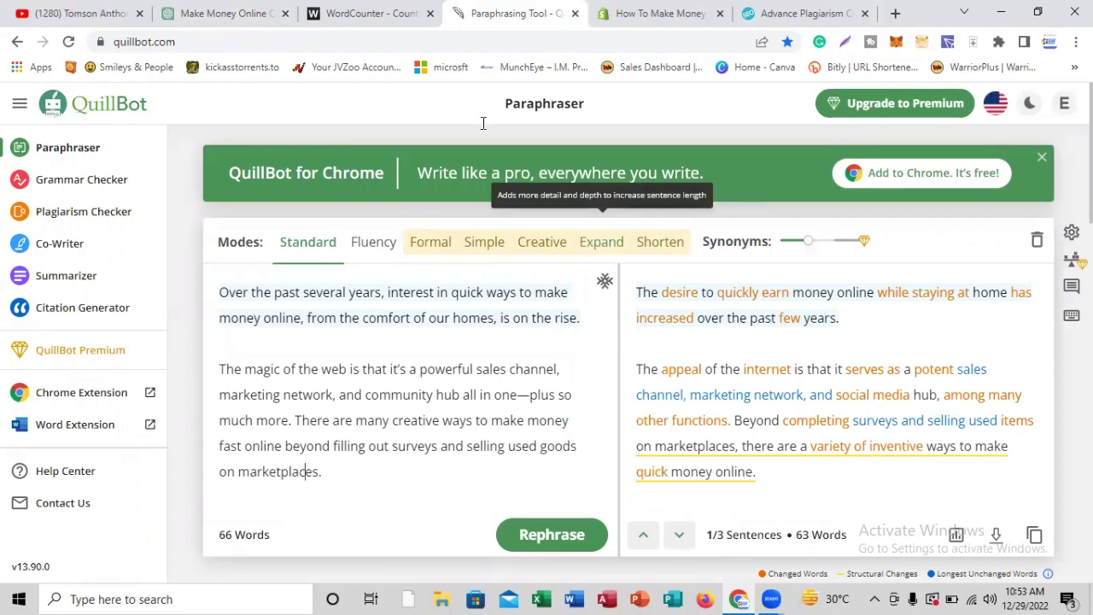
click(224, 13)
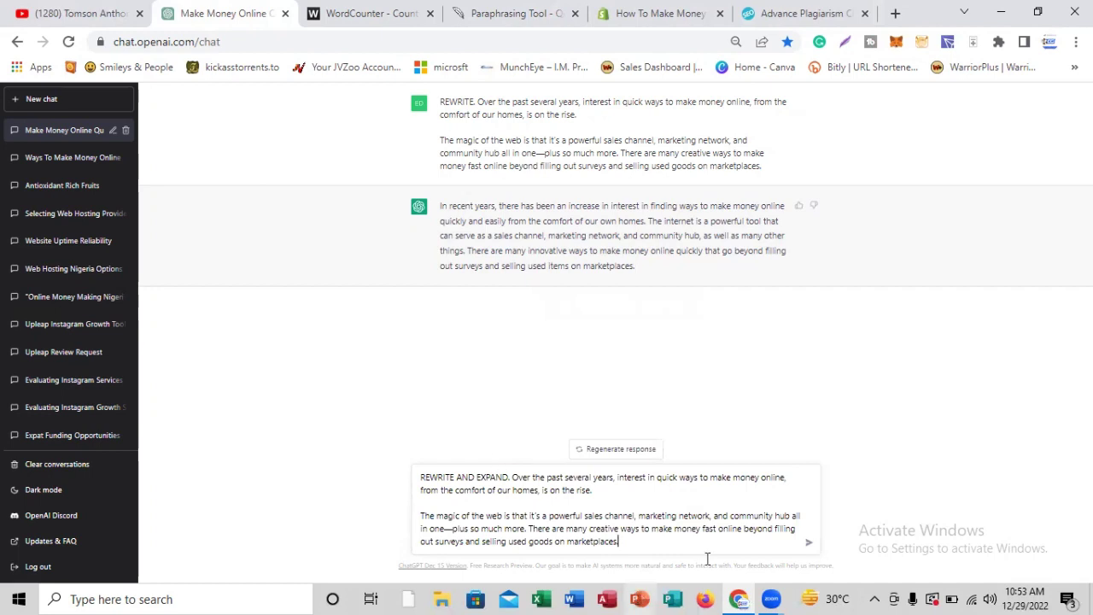
click(810, 545)
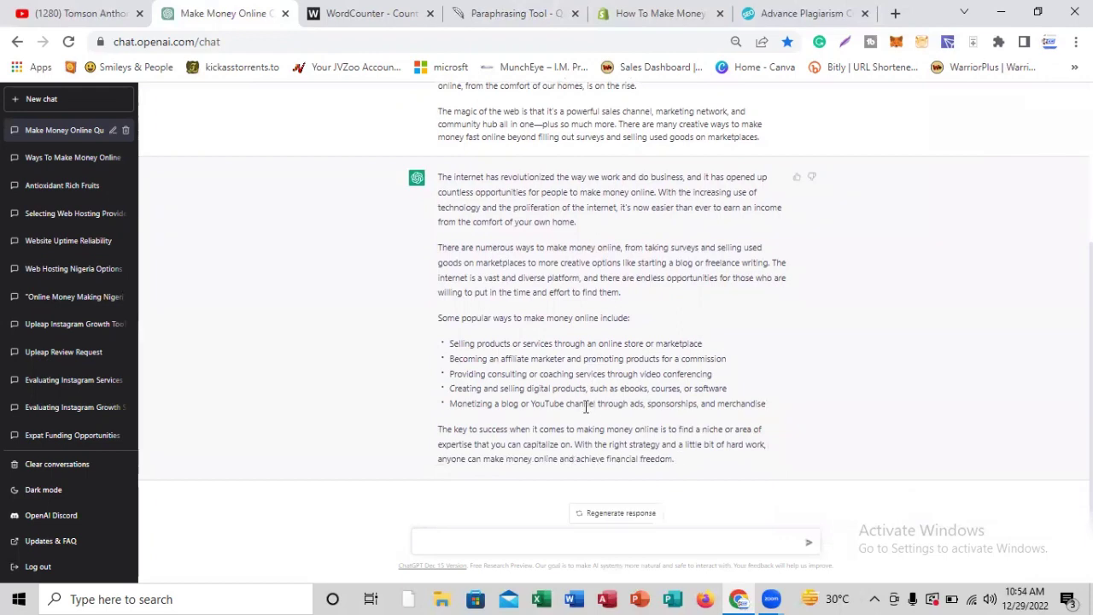
Step: Check the original's word count in QuillBot and delete ChatGPT's first rewrite from below the original passage in WordCounter
click(501, 15)
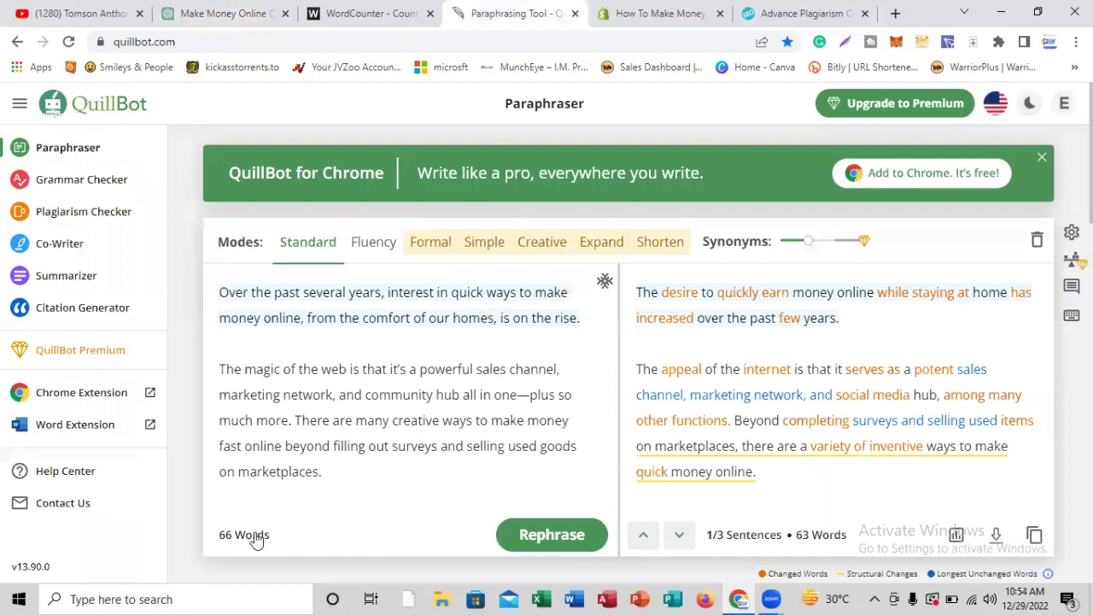
click(350, 18)
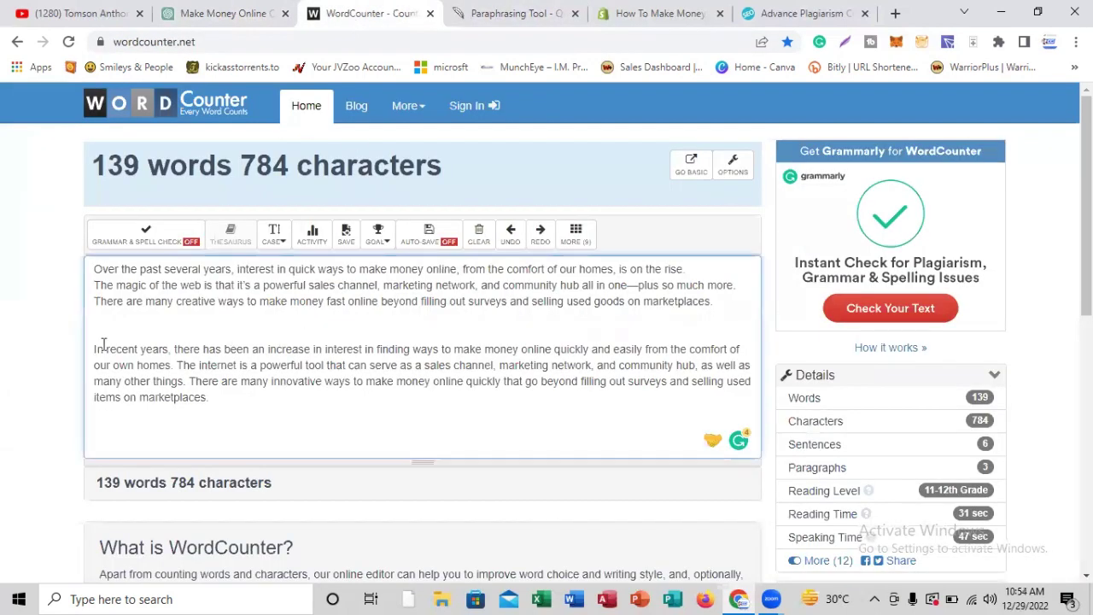
drag(92, 342, 257, 423)
key(BackSpace)
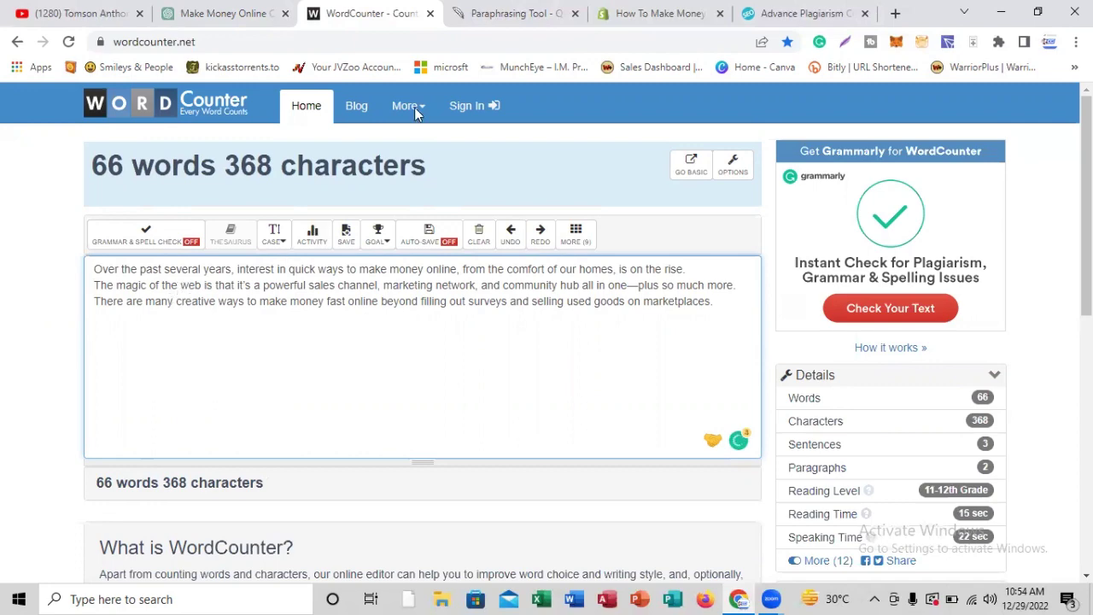
Step: Revisit QuillBot briefly and copy ChatGPT's entire expanded answer, including the bulleted list and closing paragraph
click(487, 13)
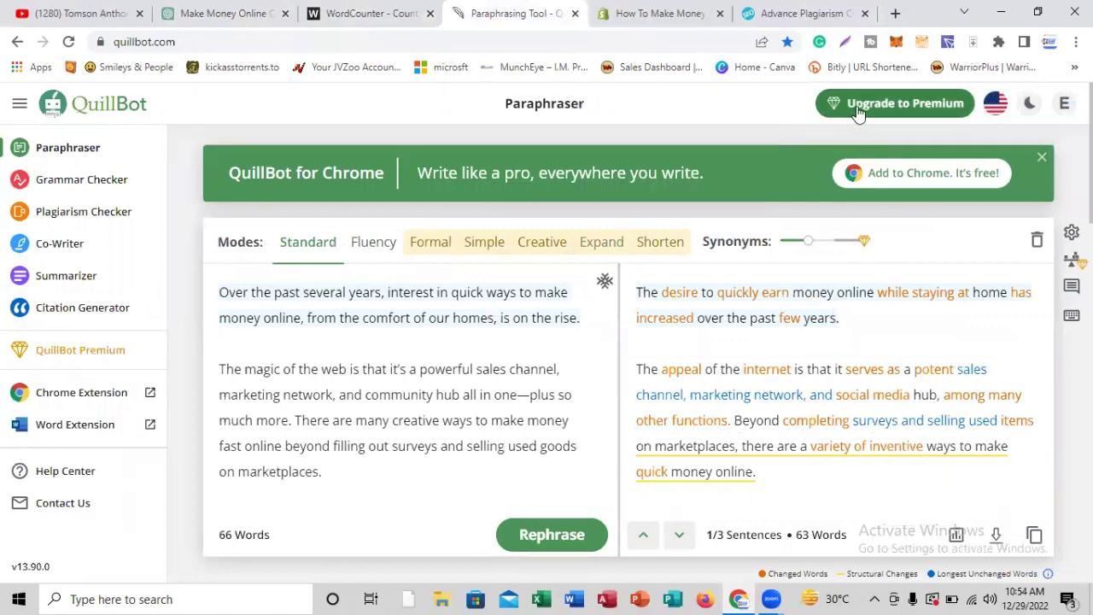
click(238, 15)
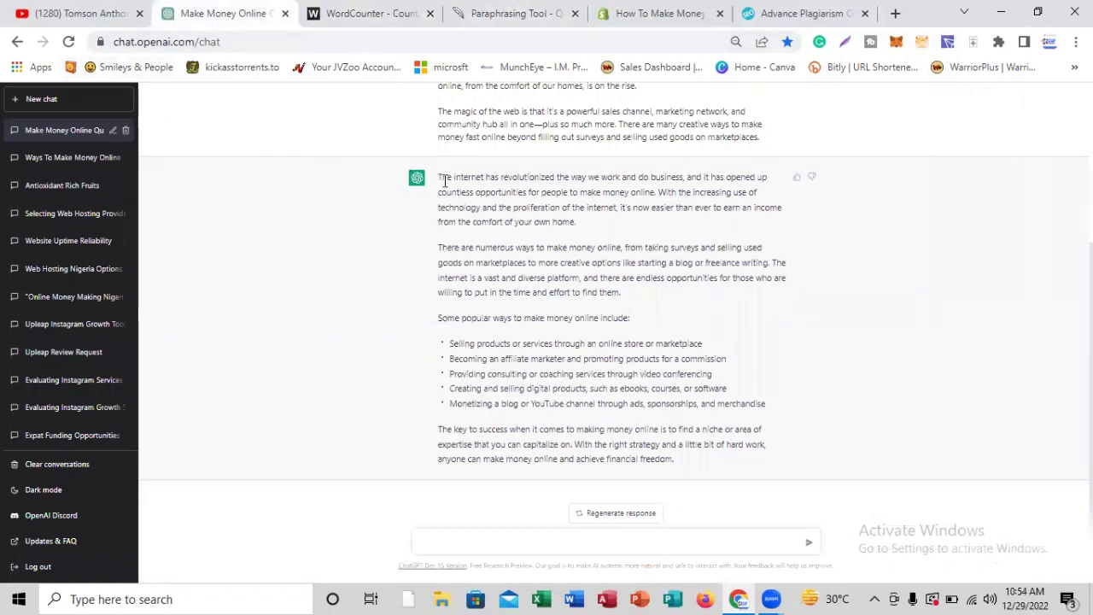
drag(444, 181, 677, 466)
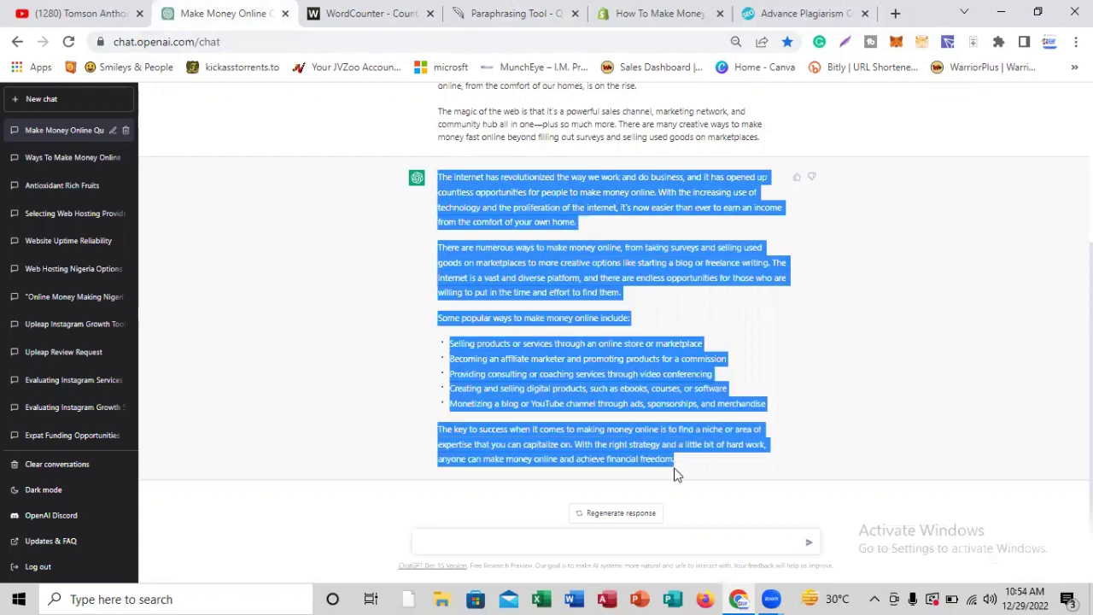
right_click(559, 356)
click(585, 370)
Step: Replace all the text in WordCounter with ChatGPT's copied expanded rewrite
click(380, 19)
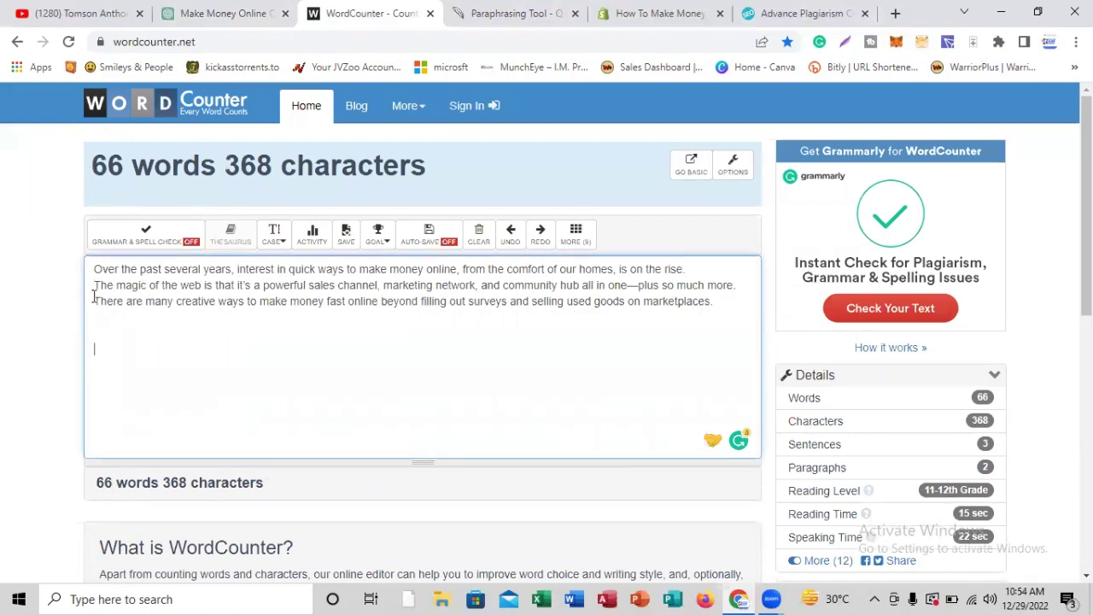
key(ctrl+a)
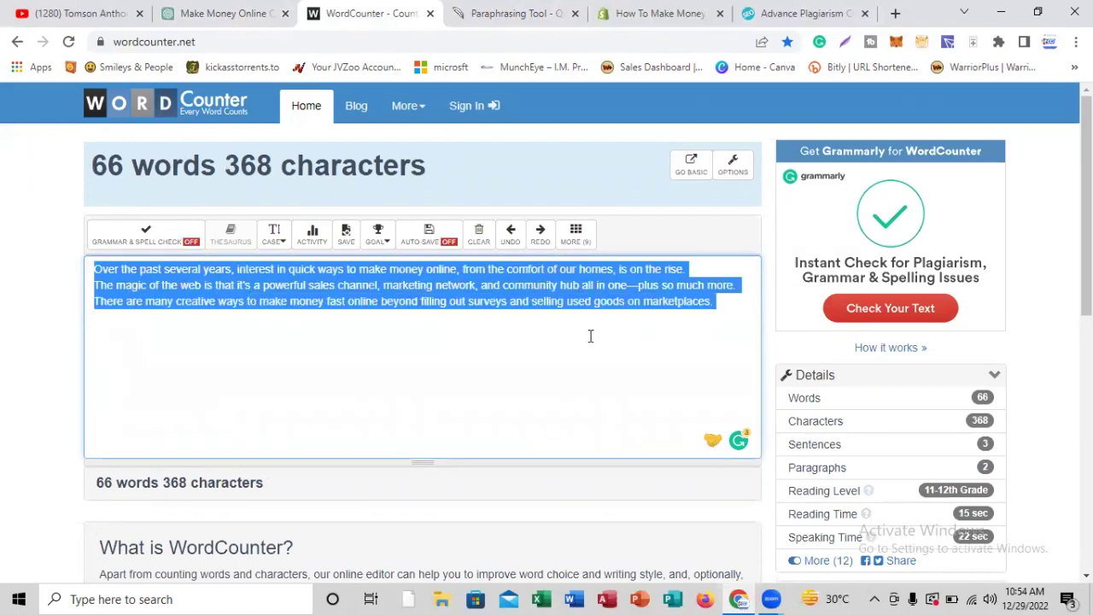
key(BackSpace)
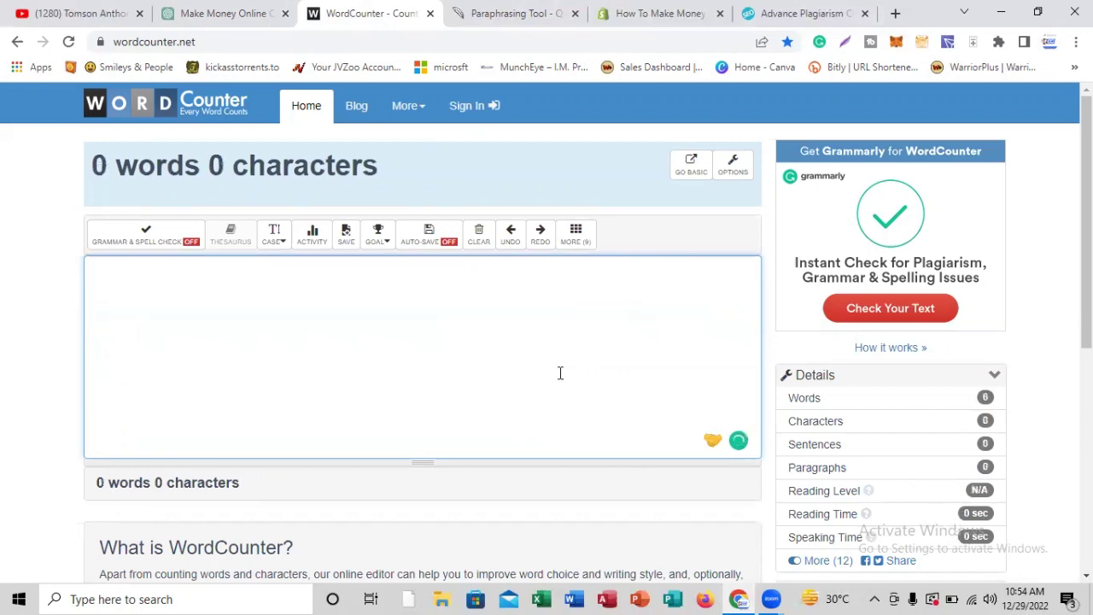
right_click(133, 290)
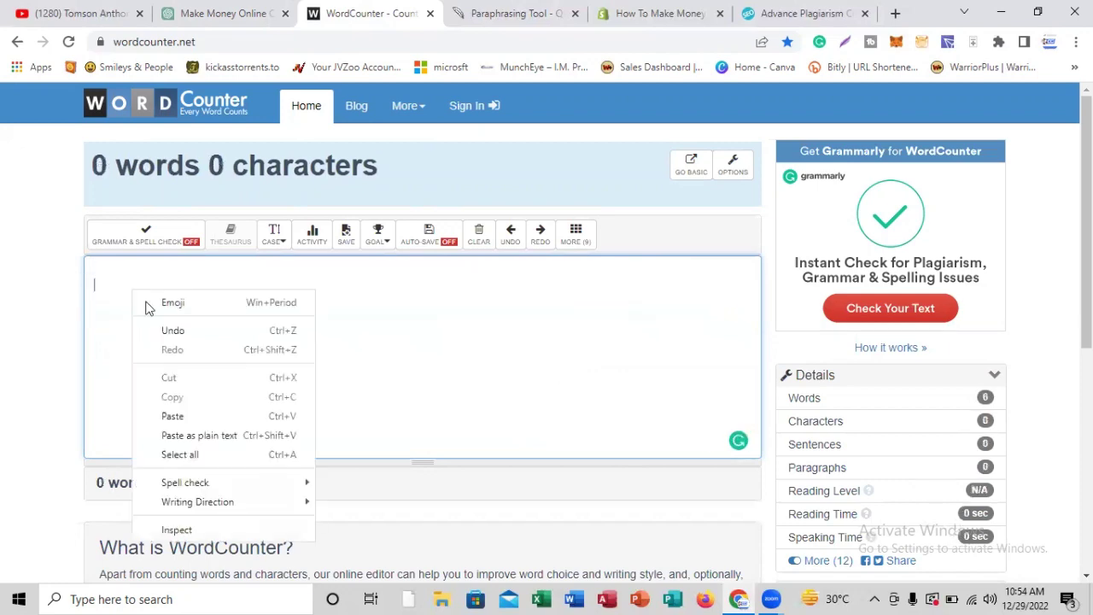
click(194, 417)
Step: Compare the expanded rewrite's length and word count in WordCounter with QuillBot's original and paraphrased text
scroll(171, 427, down, 2)
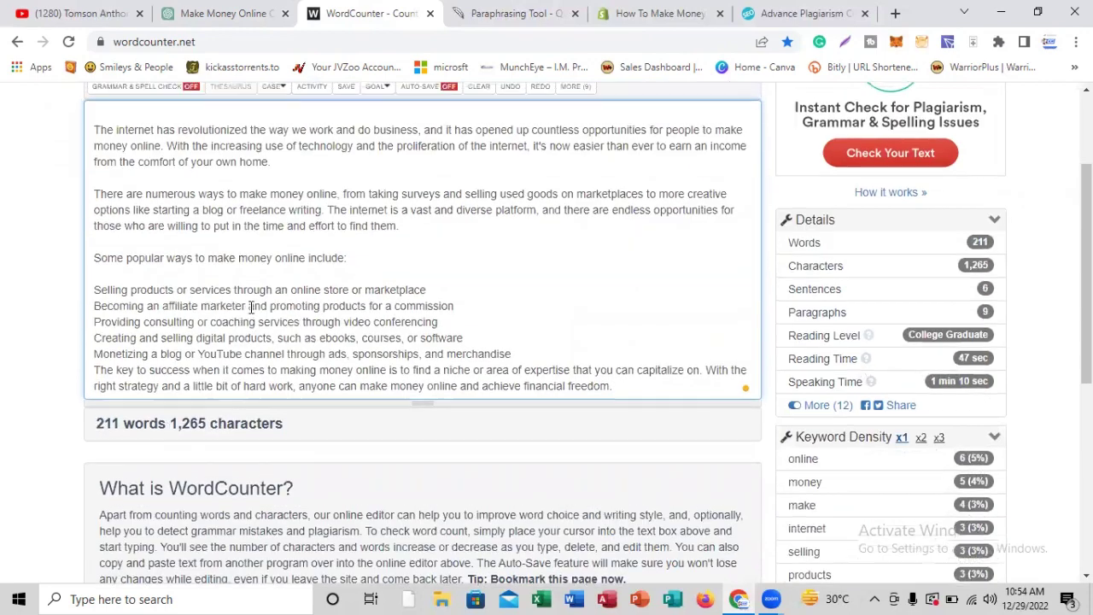
scroll(240, 333, up, 2)
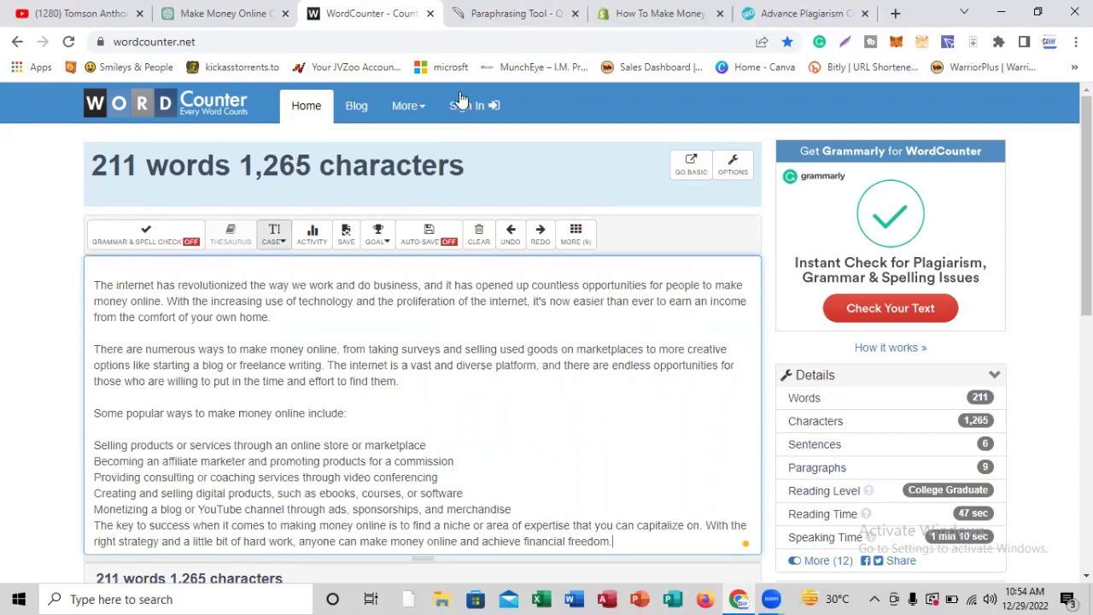
click(499, 13)
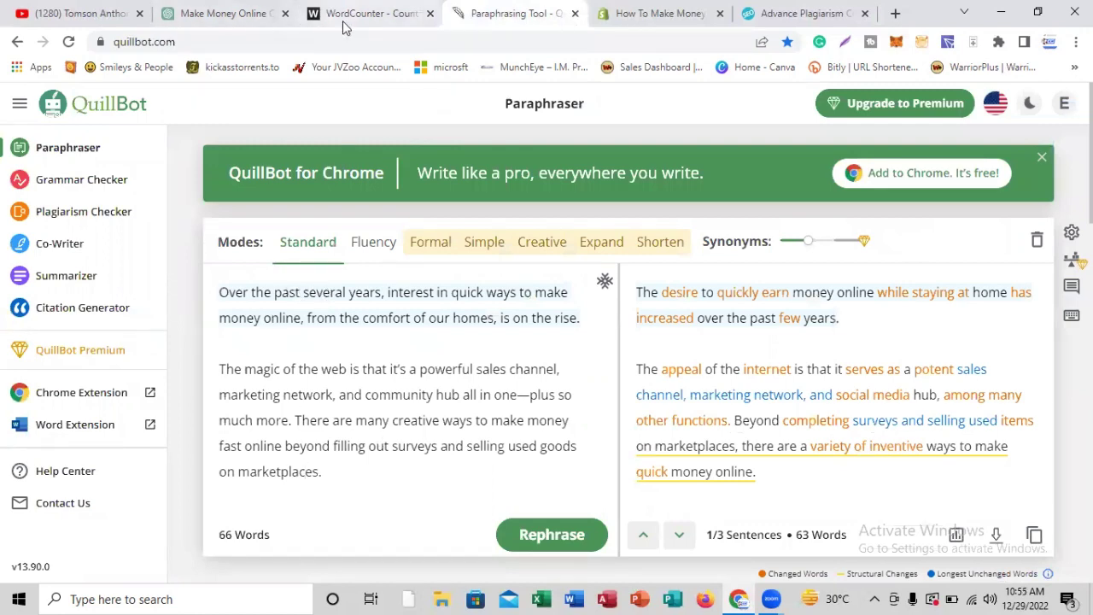
key(ctrl+shift+Tab)
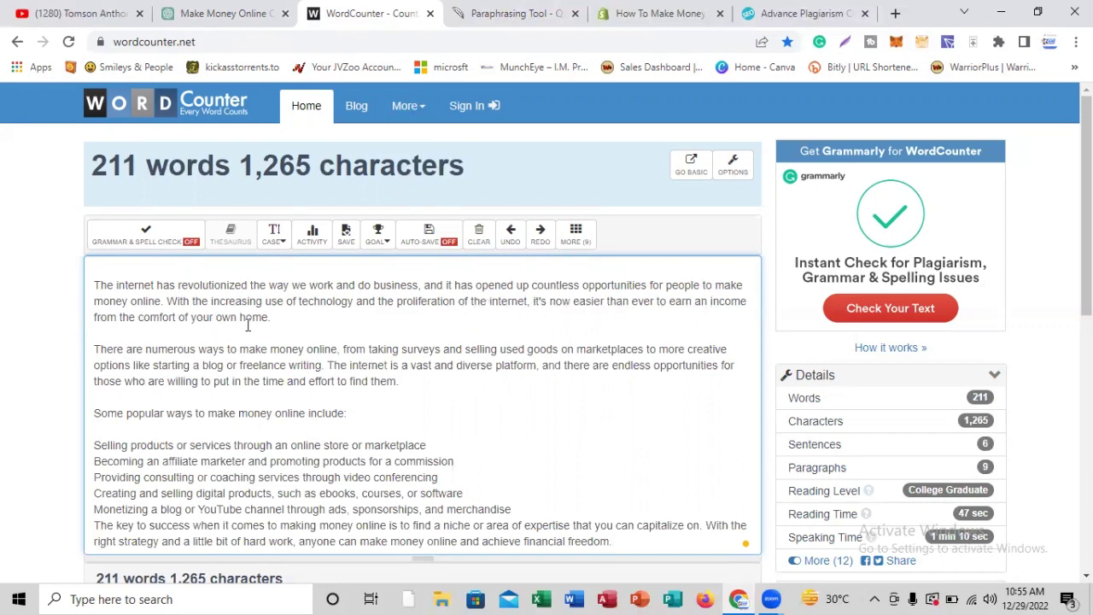
scroll(256, 346, down, 3)
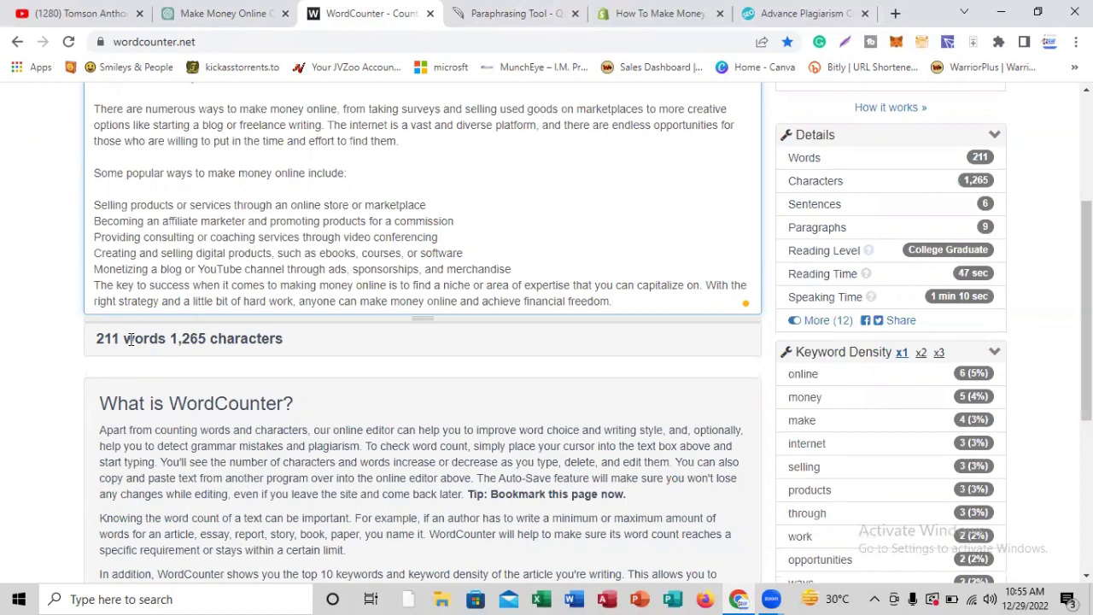
scroll(130, 338, up, 3)
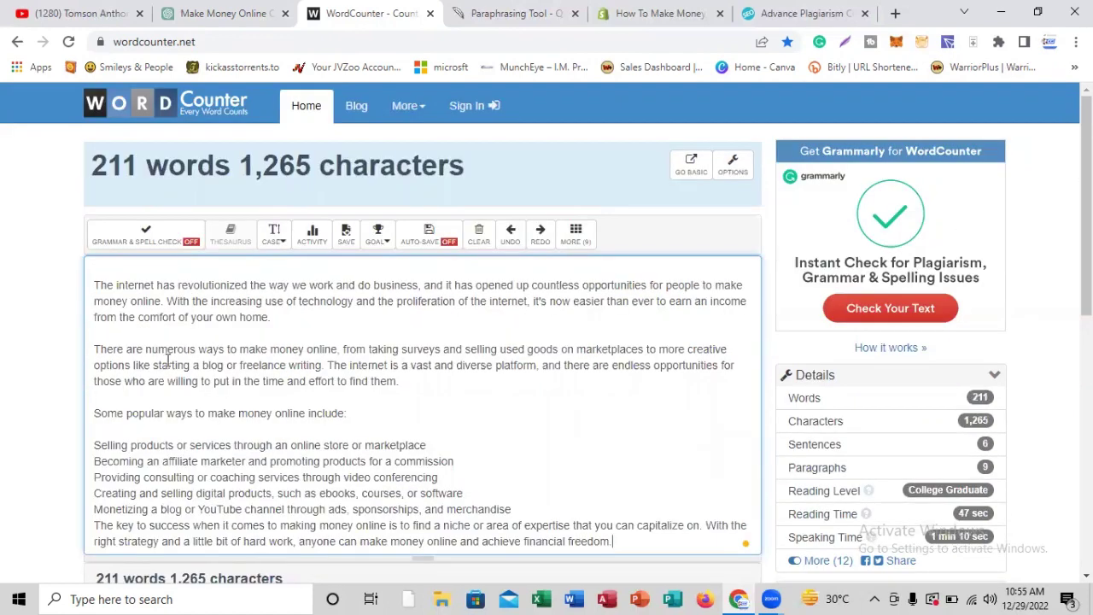
click(529, 13)
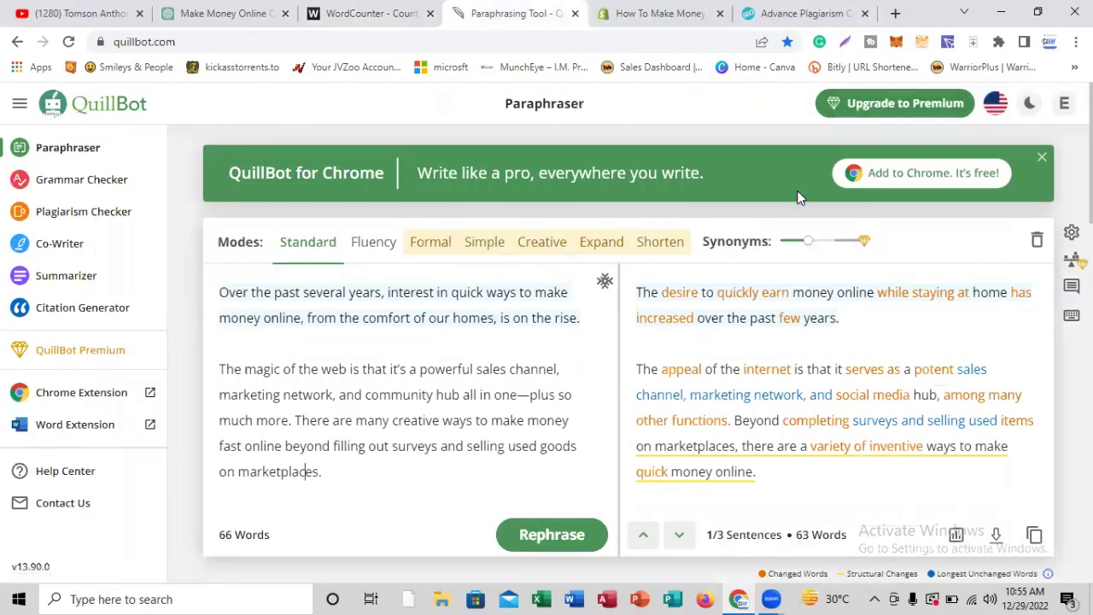
click(817, 333)
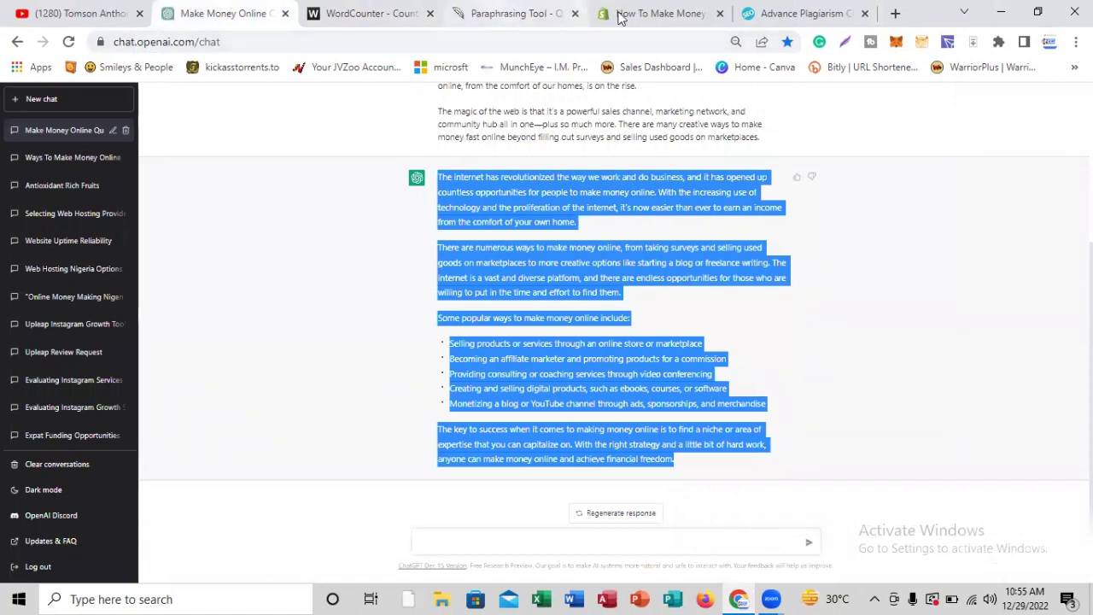
click(519, 14)
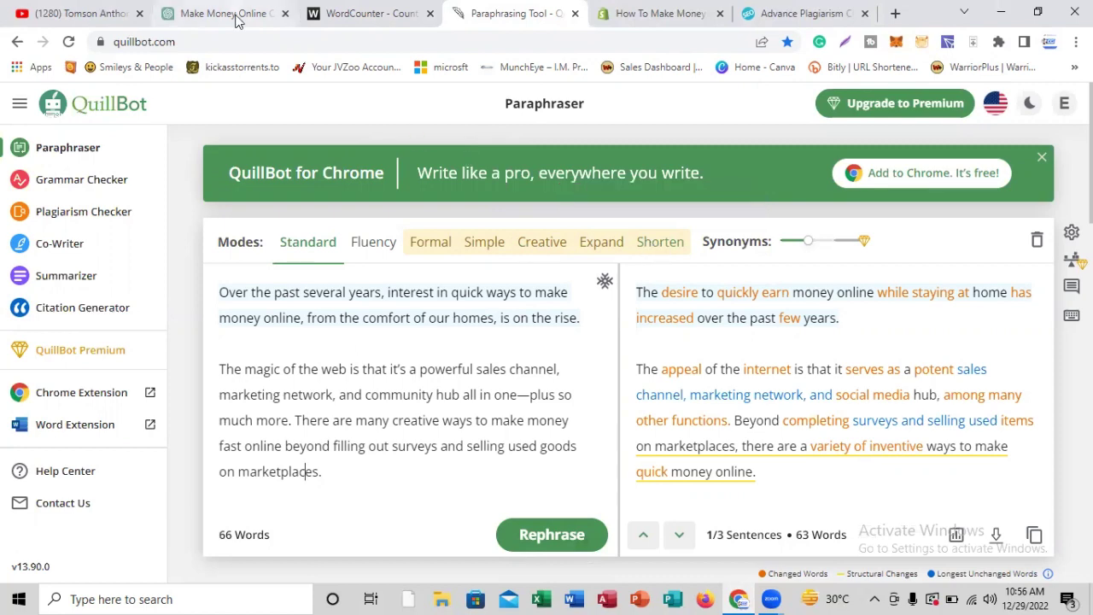
Step: Return to WordCounter and copy the complete expanded text
click(340, 19)
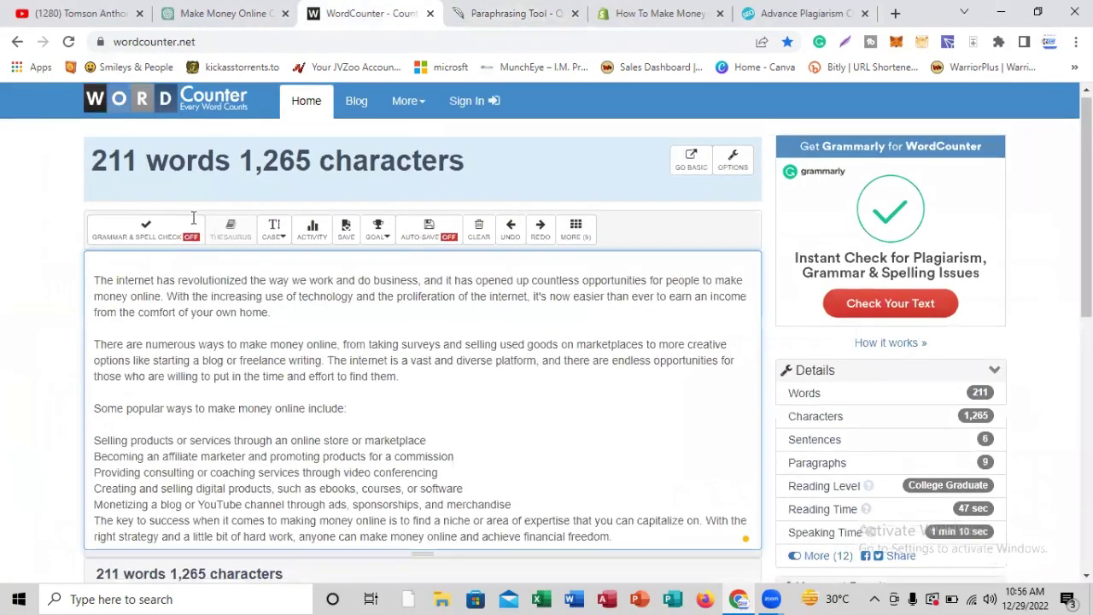
scroll(193, 219, down, 2)
scroll(128, 179, up, 1)
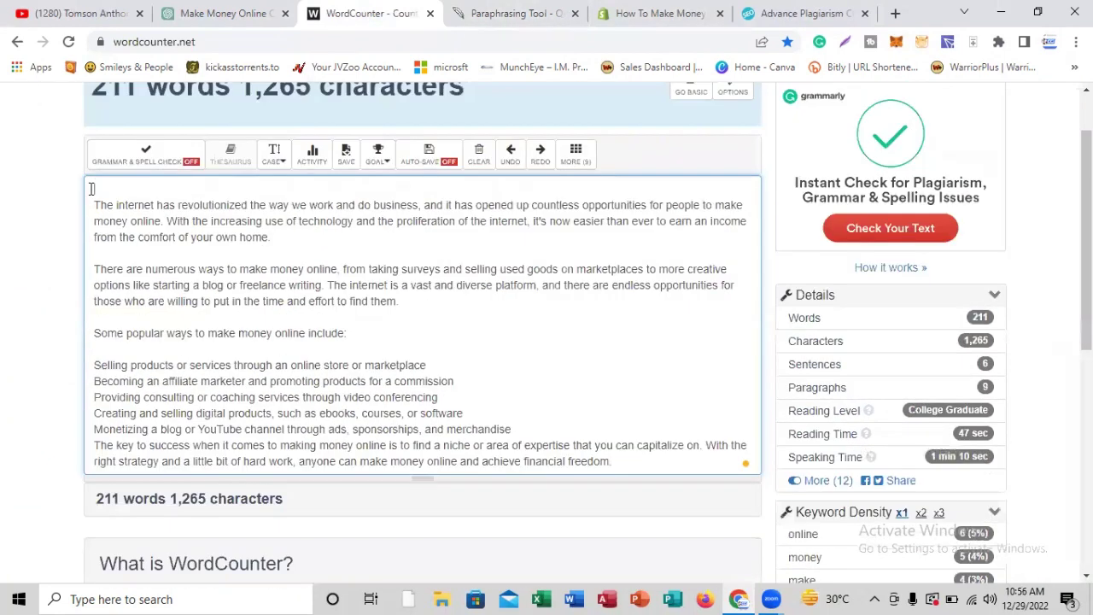
drag(182, 282, 647, 494)
scroll(295, 326, down, 1)
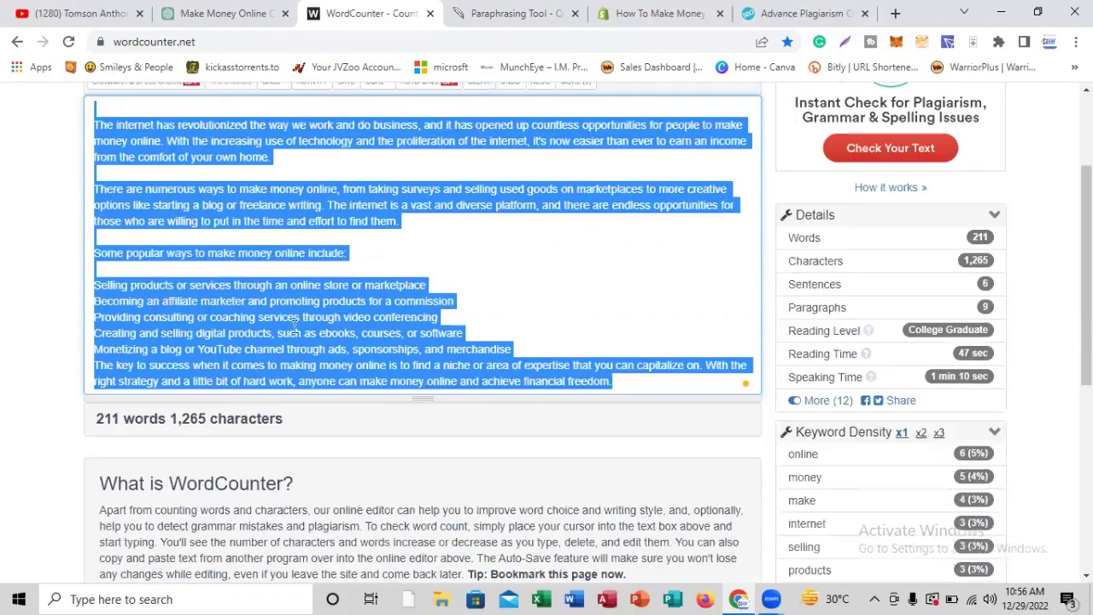
right_click(293, 319)
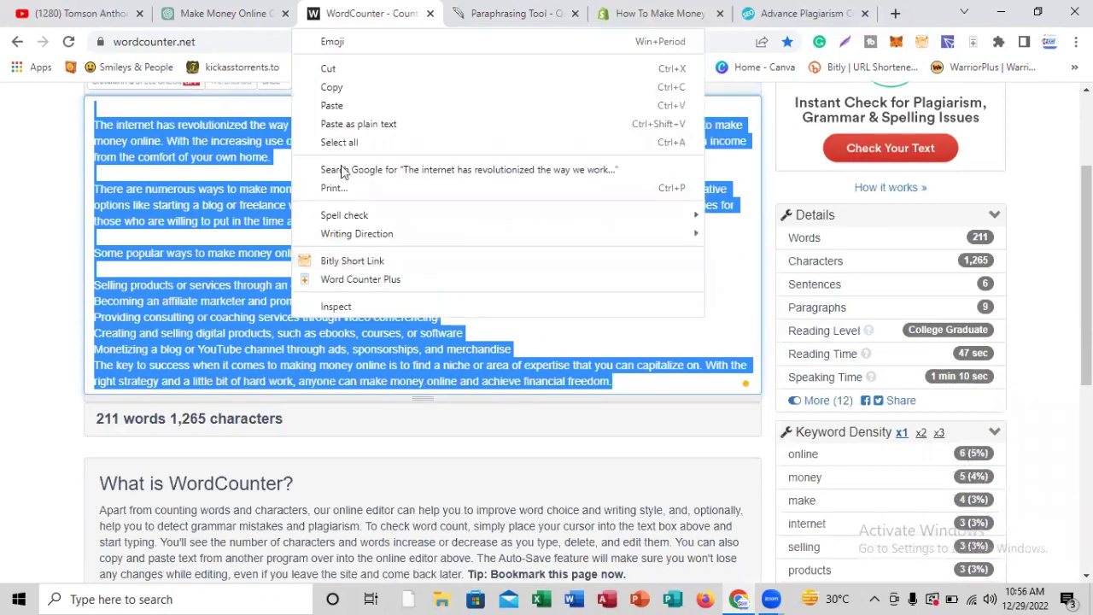
click(333, 86)
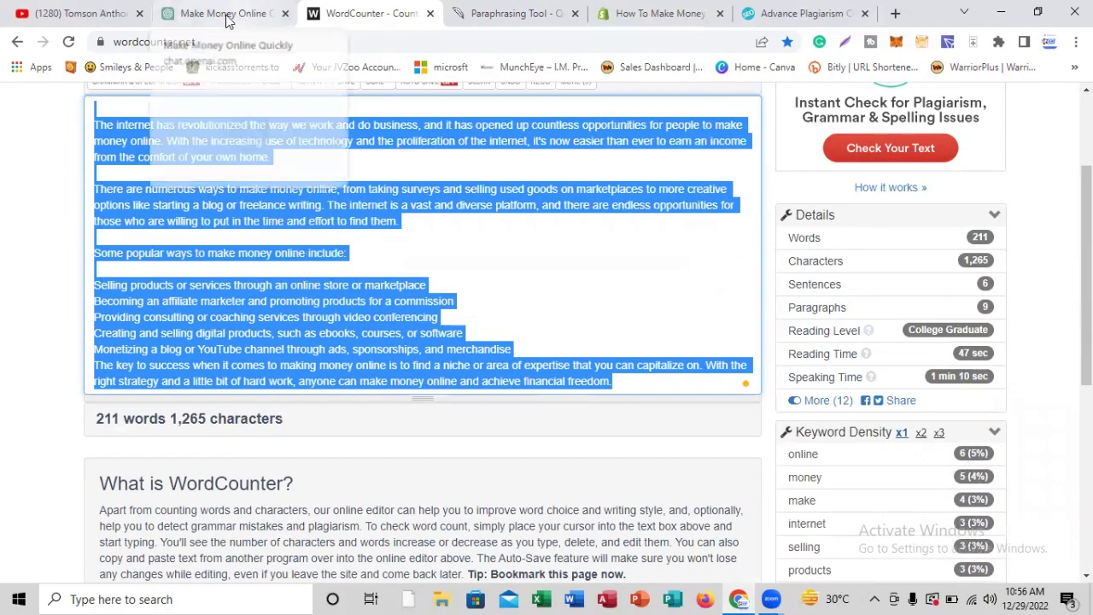
Step: Switch to ChatGPT and compose the prompt "SUMMARISE." followed by the copied expanded text
click(235, 15)
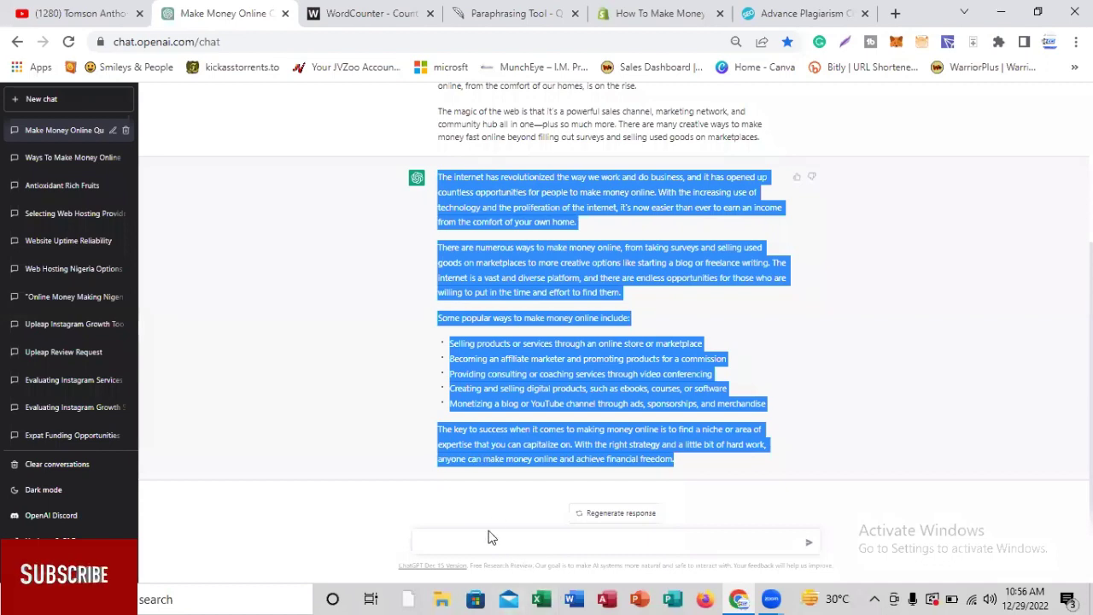
click(482, 544)
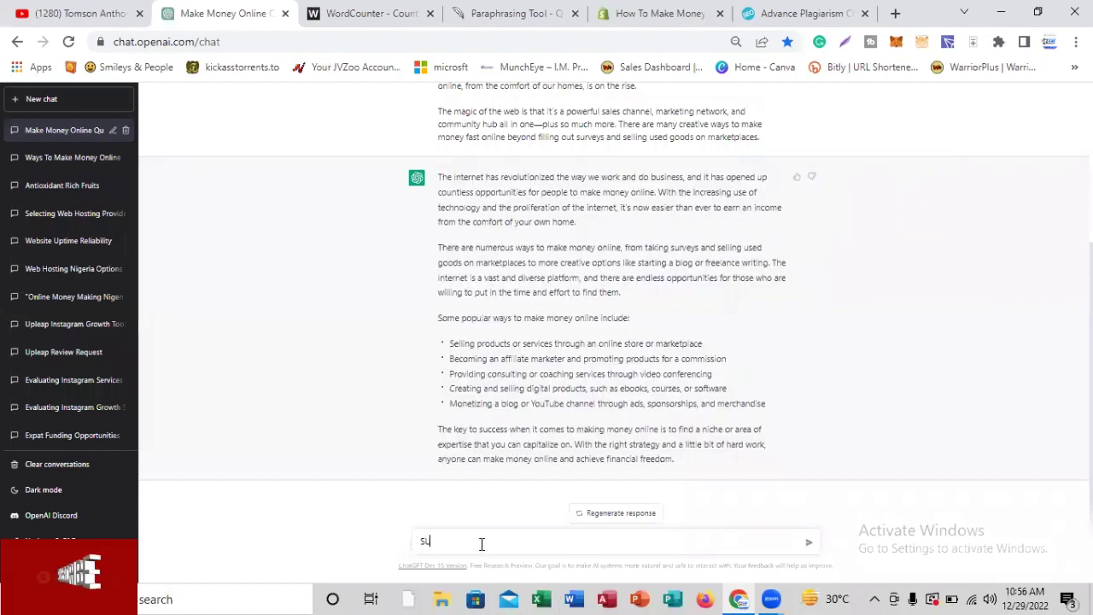
text(SUMMARISE.)
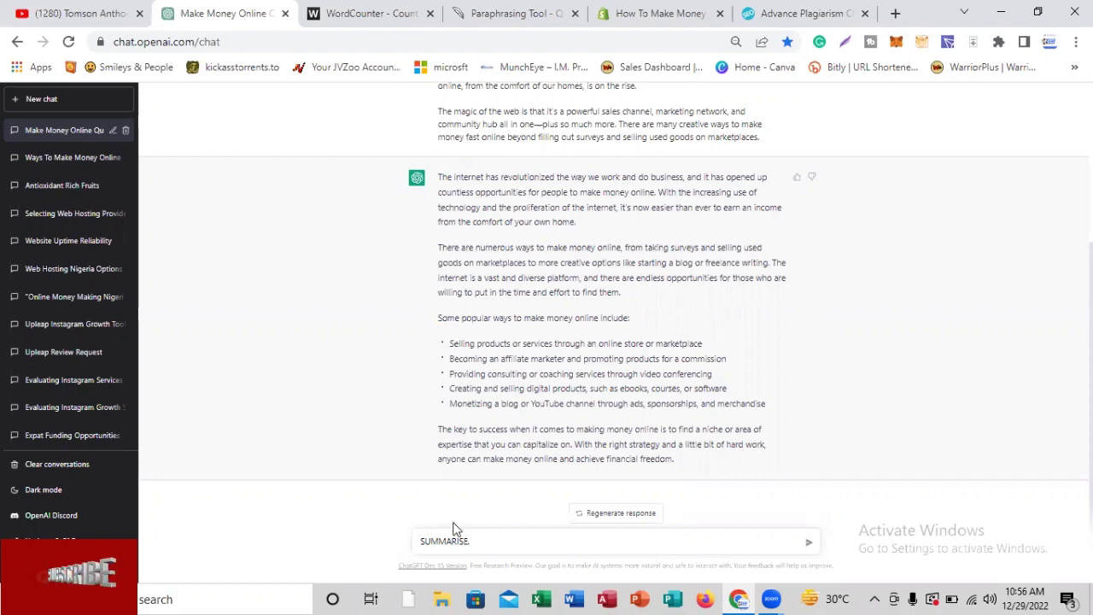
right_click(498, 539)
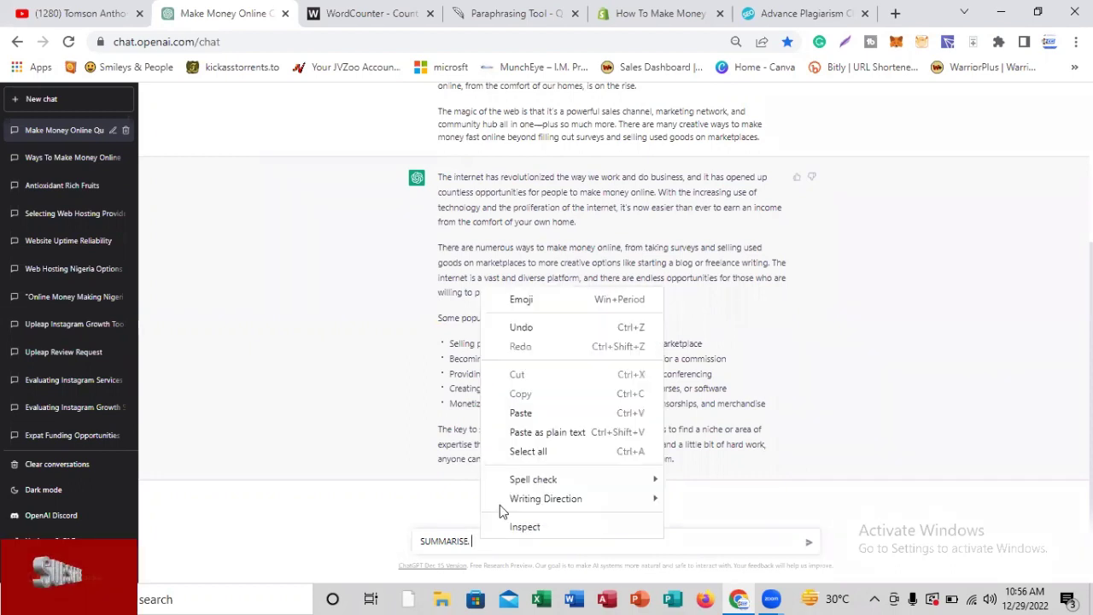
click(528, 413)
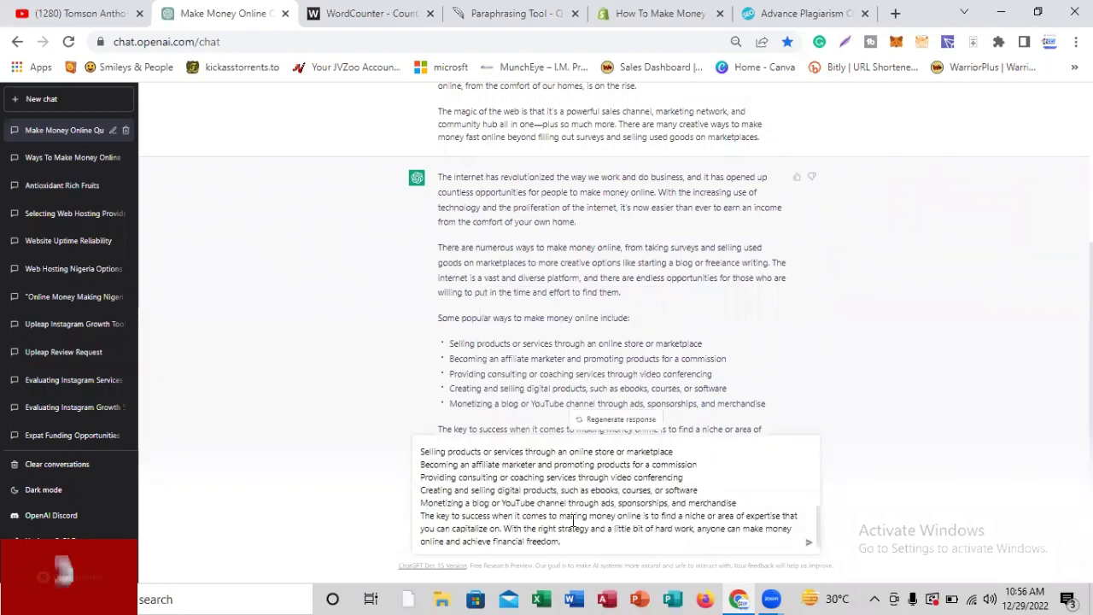
Step: Check the composed prompt against the expanded text in WordCounter, and submit the "SUMMARISE." request to ChatGPT
scroll(572, 521, up, 5)
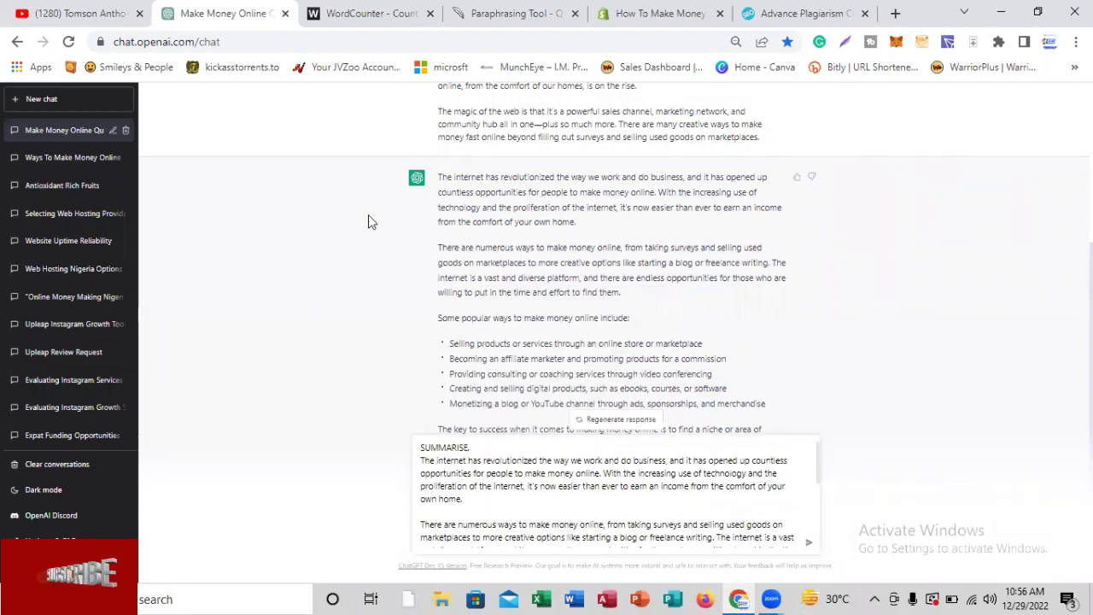
click(367, 13)
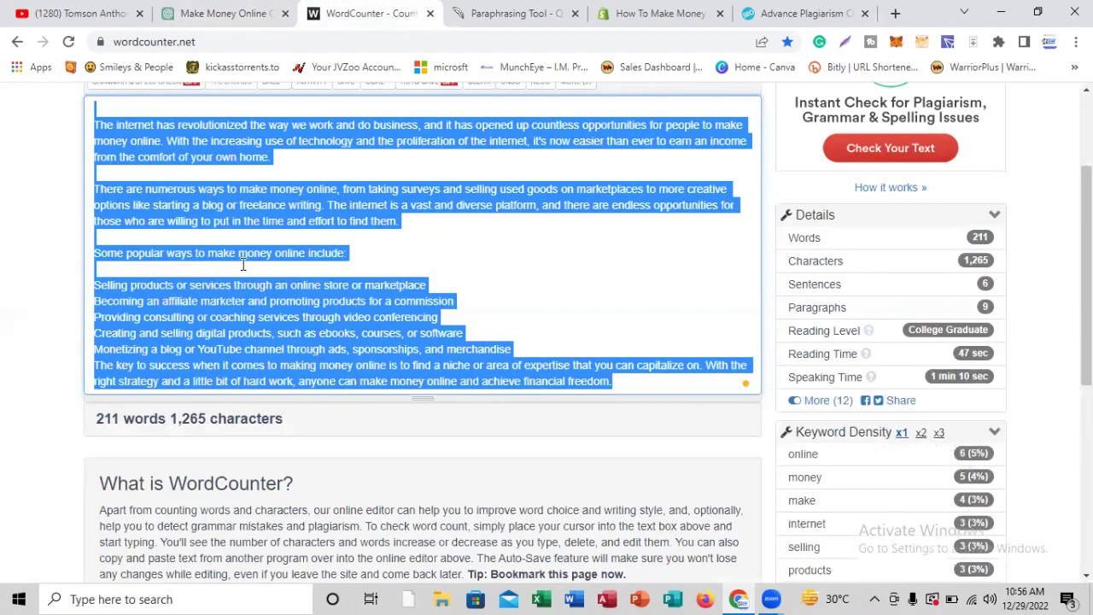
scroll(203, 344, up, 3)
scroll(205, 347, down, 1)
scroll(206, 348, down, 2)
click(218, 13)
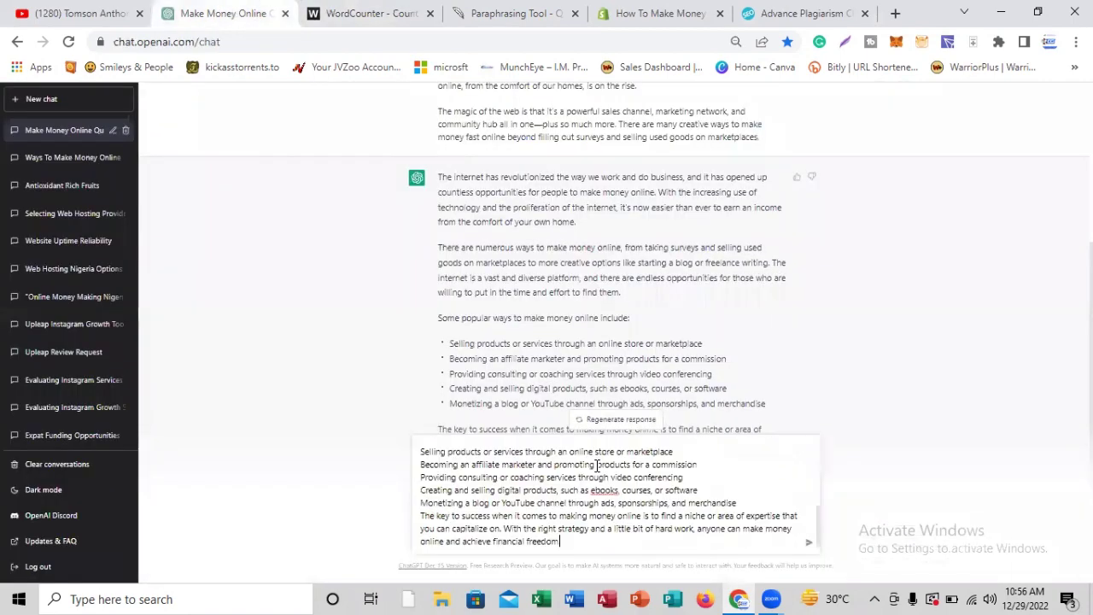
scroll(596, 471, down, 3)
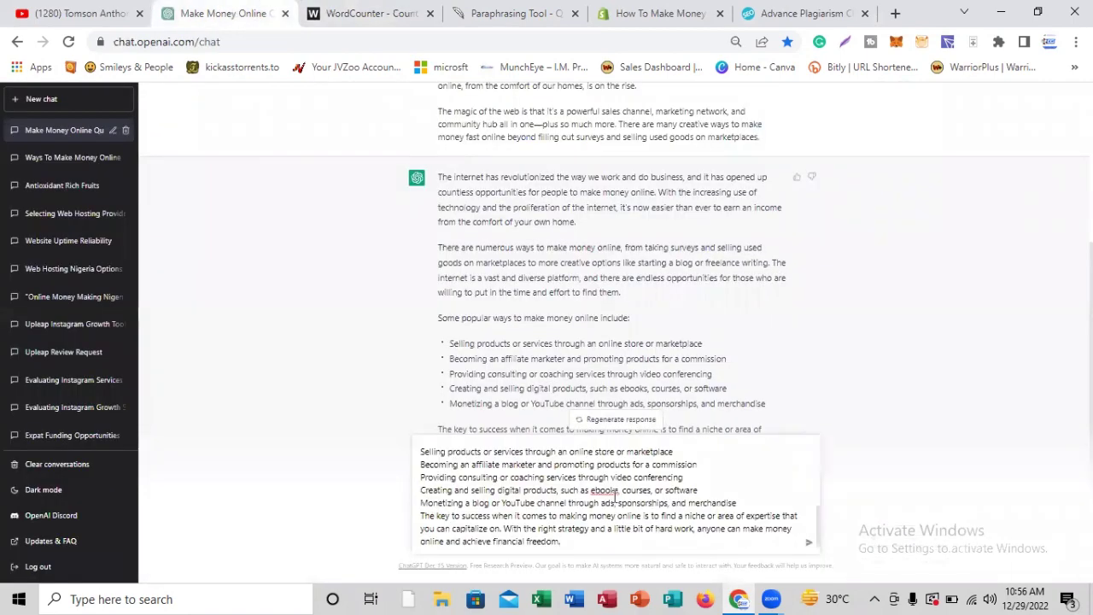
click(809, 545)
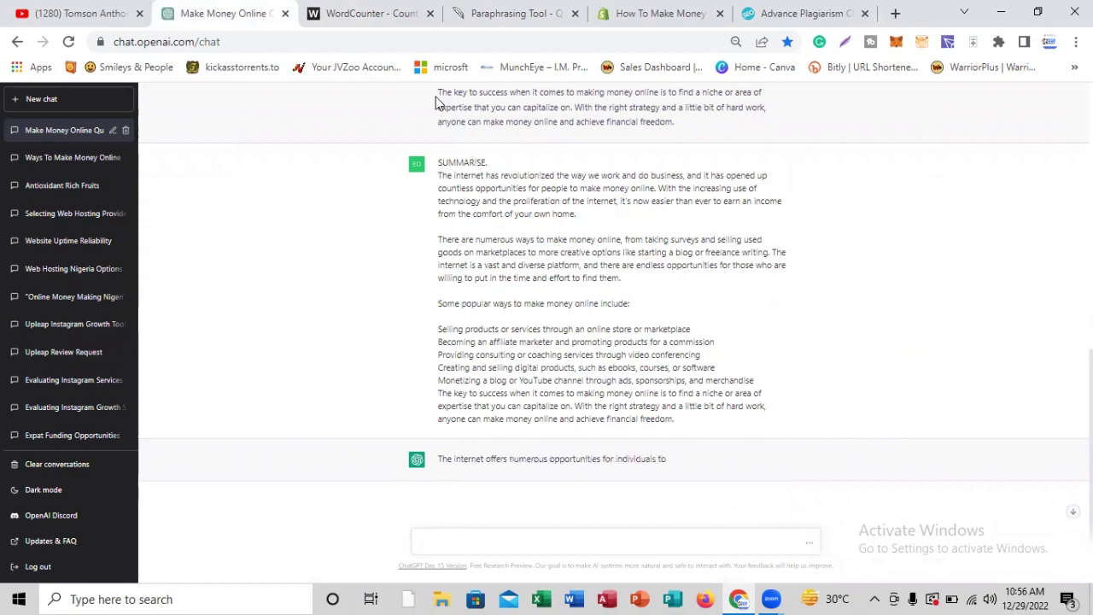
Step: Check the expanded text's word count in WordCounter, and return to ChatGPT to copy its complete summary
click(375, 23)
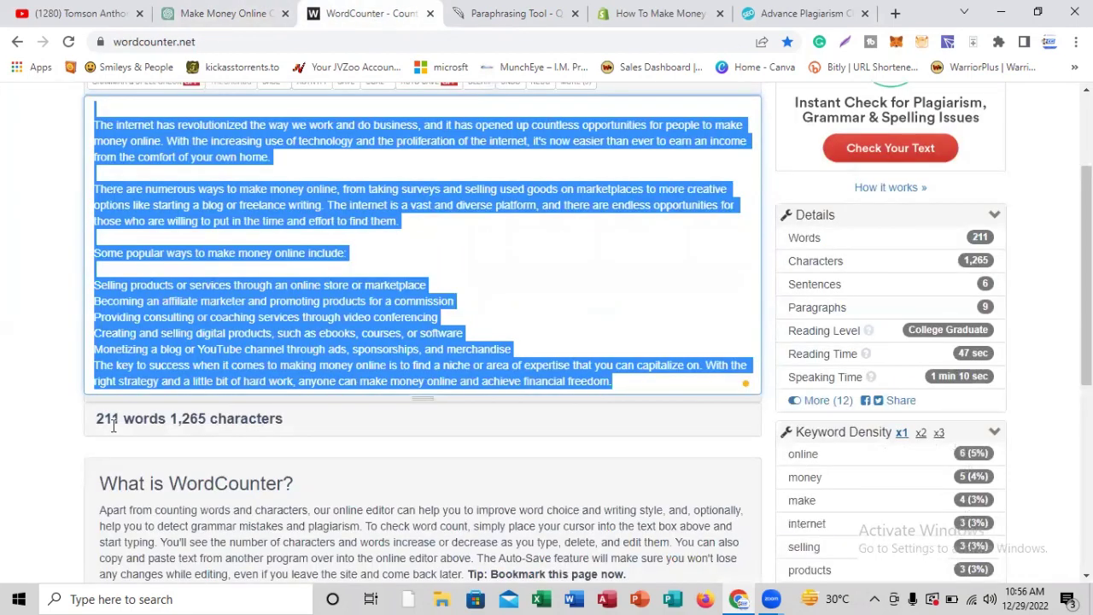
click(226, 24)
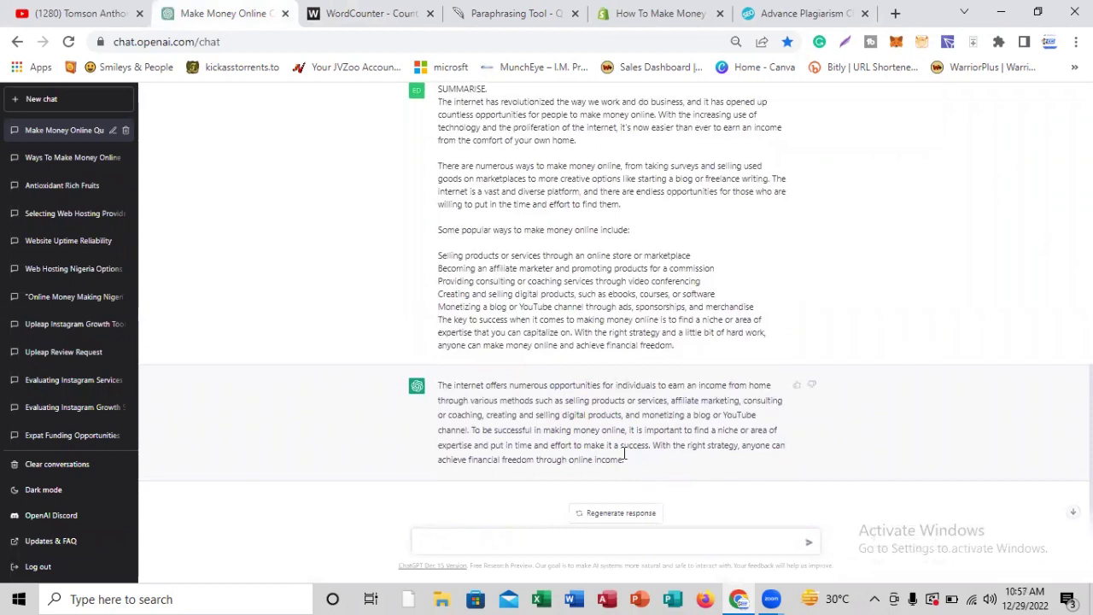
drag(624, 454, 439, 386)
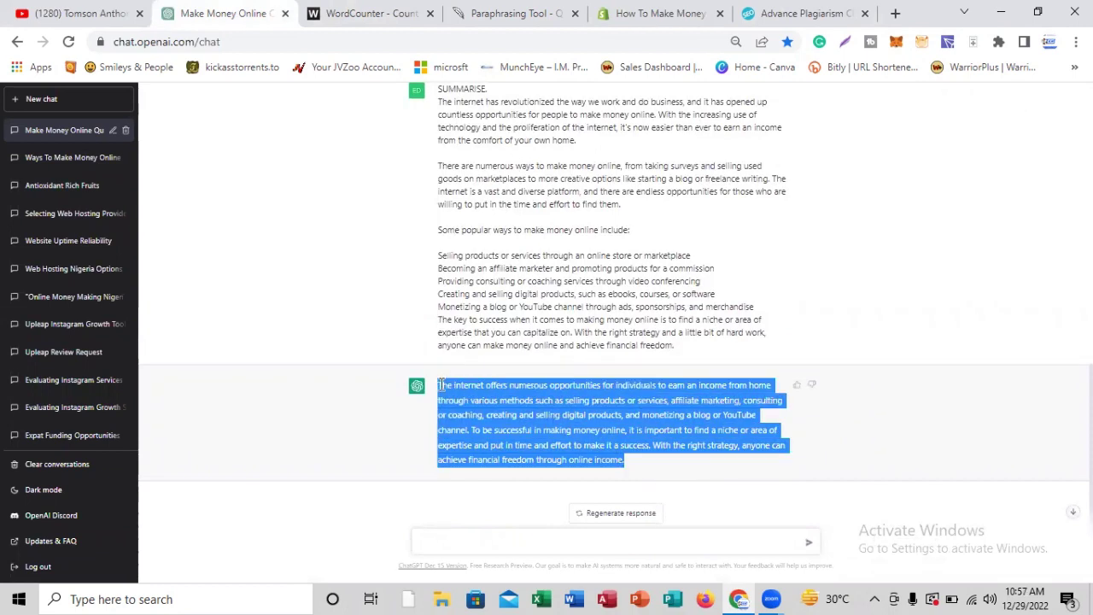
right_click(493, 400)
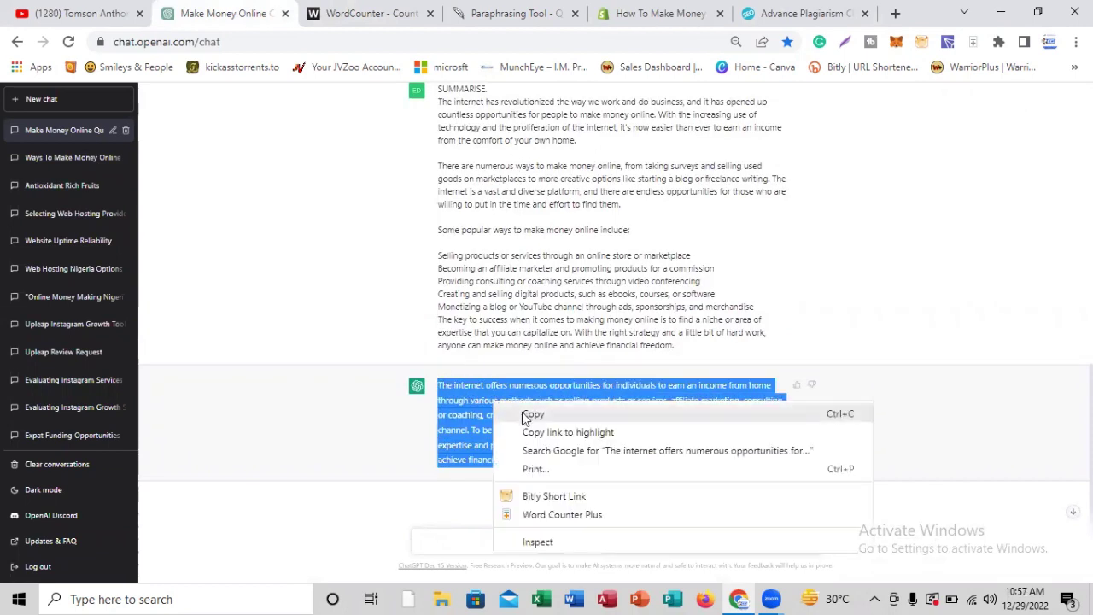
click(525, 416)
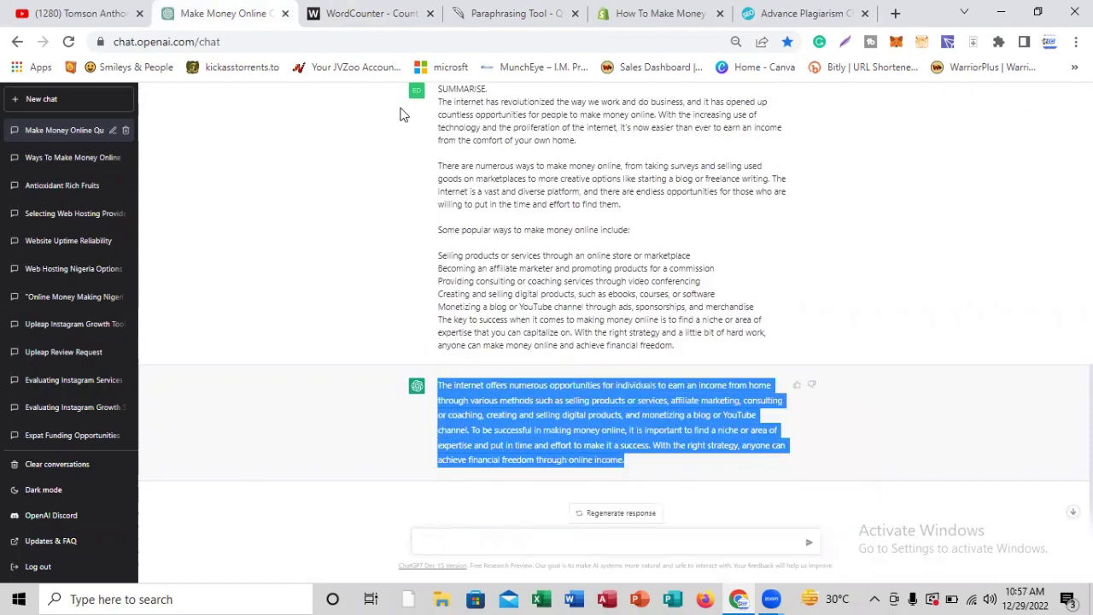
right_click(495, 423)
click(525, 442)
Step: Switch to WordCounter, replace all the text with ChatGPT's copied summary and check its word count
click(368, 14)
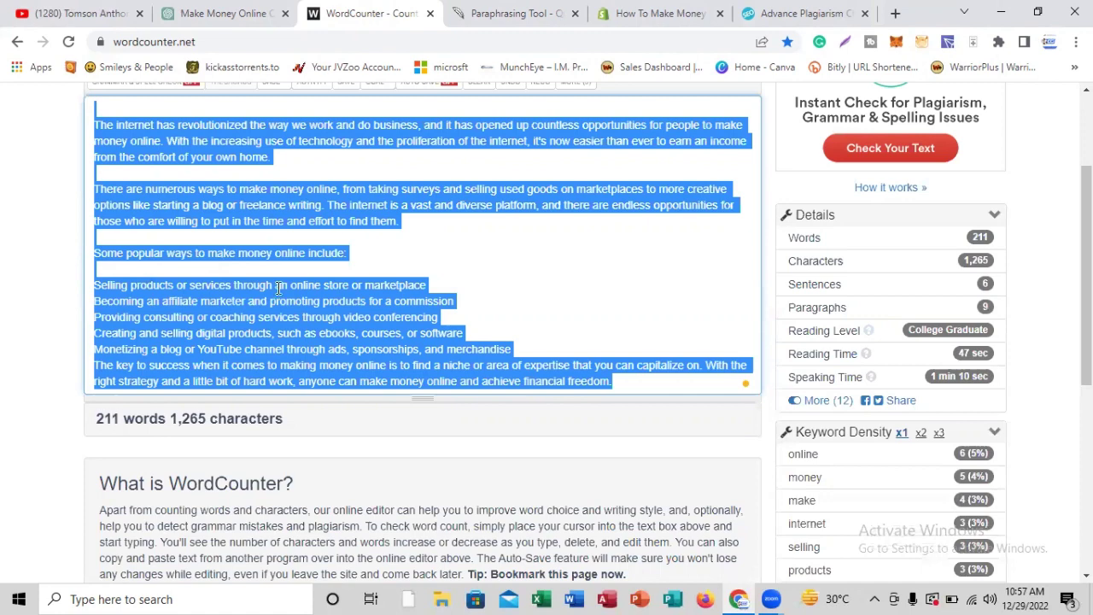
key(BackSpace)
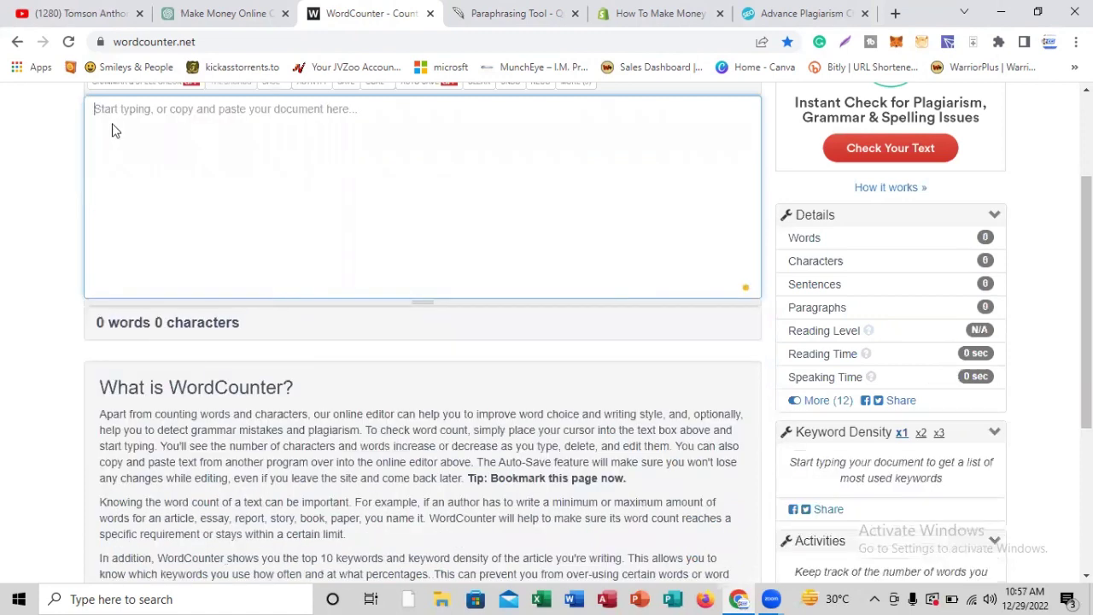
right_click(113, 128)
click(152, 251)
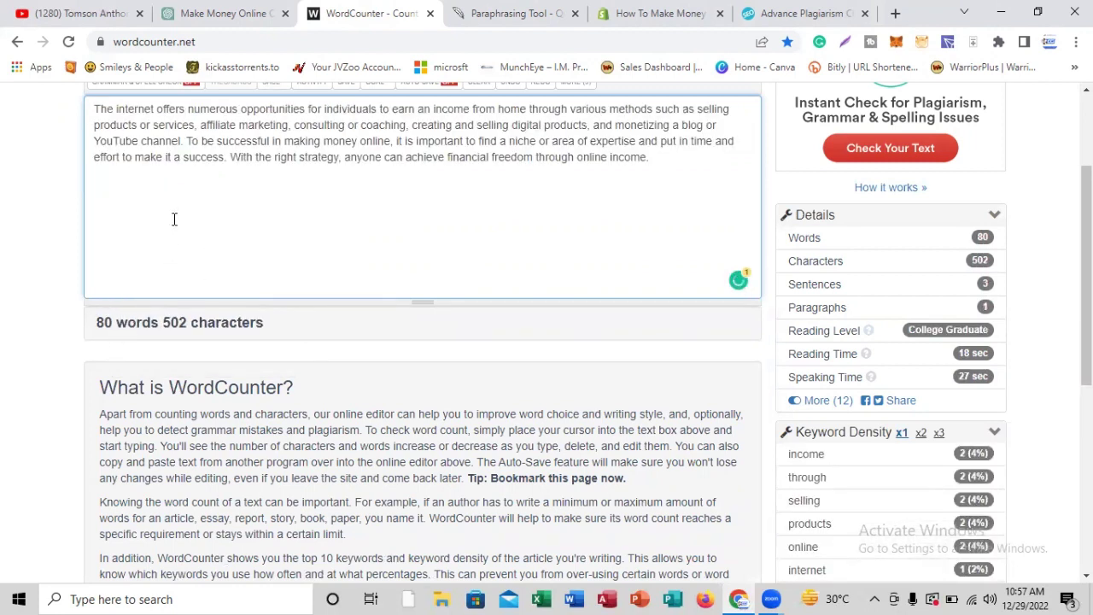
scroll(179, 235, up, 1)
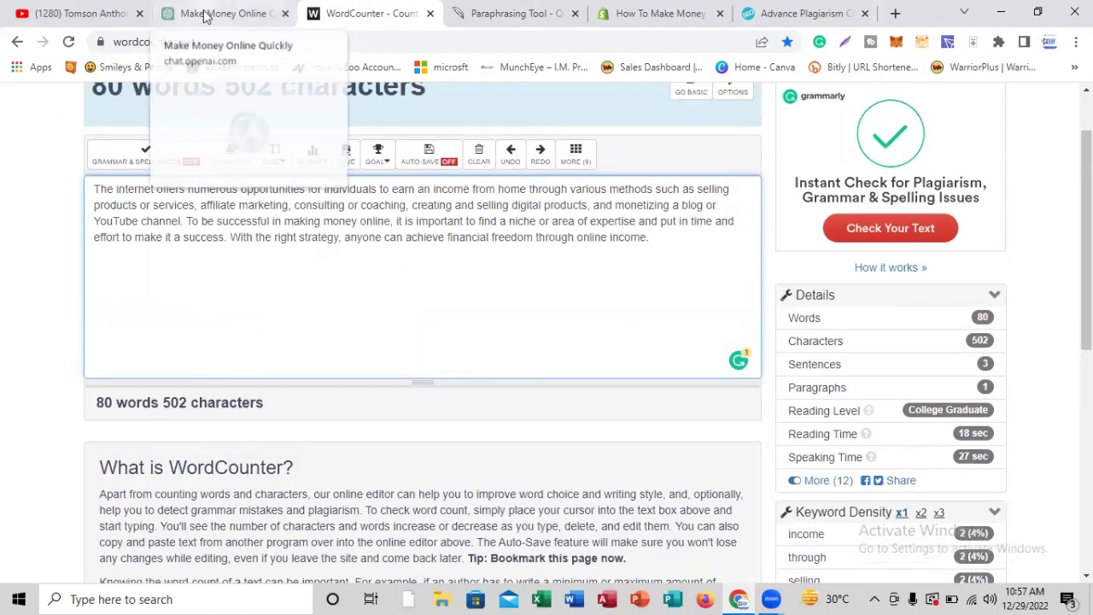
Step: Compare QuillBot's paraphrased passage with ChatGPT's summary by viewing both tools in turn
click(498, 19)
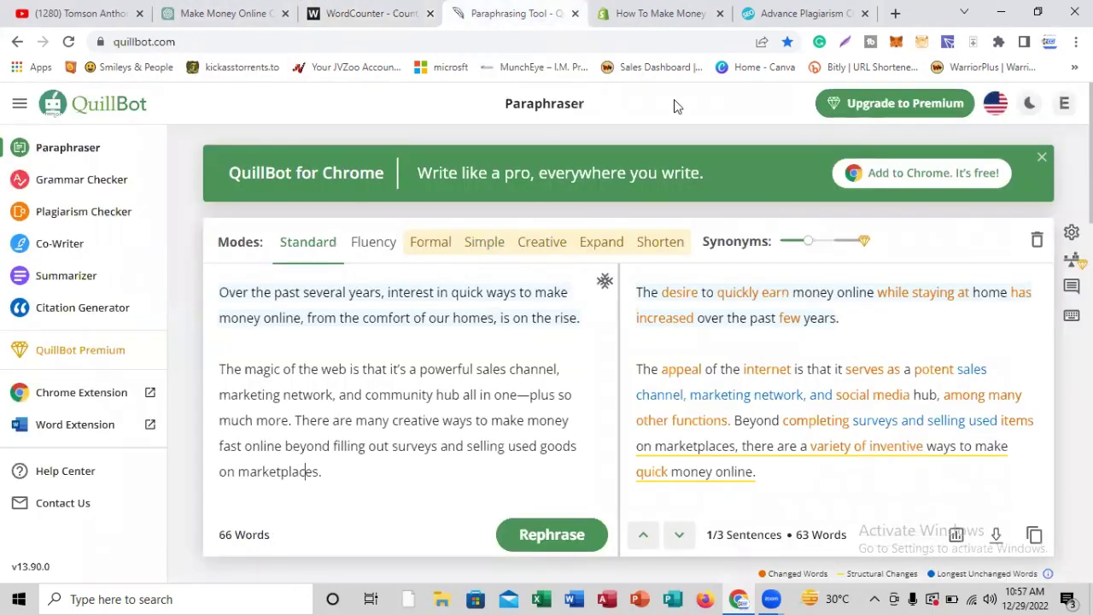
click(244, 16)
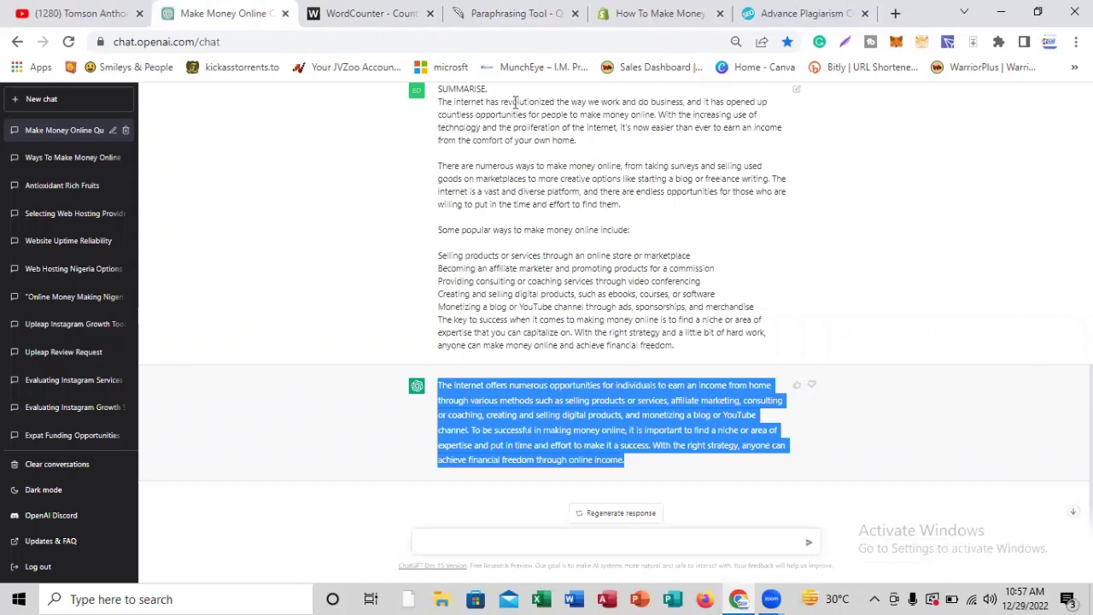
click(515, 14)
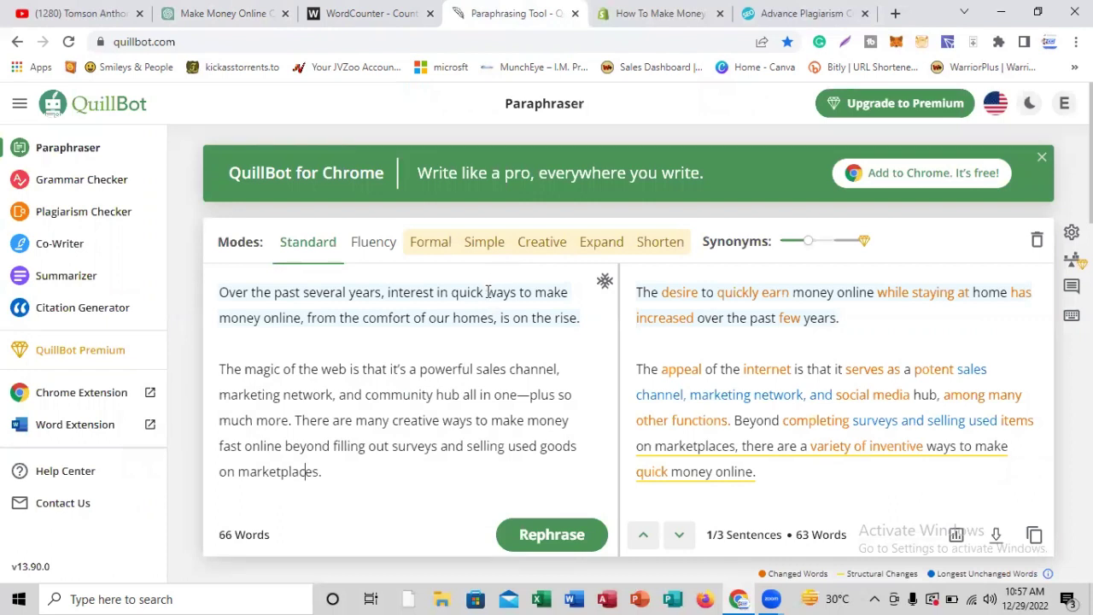
Step: Switch to YouTube to browse the channel's uploaded videos, and return to the QuillBot paraphraser
click(93, 13)
scroll(385, 350, down, 5)
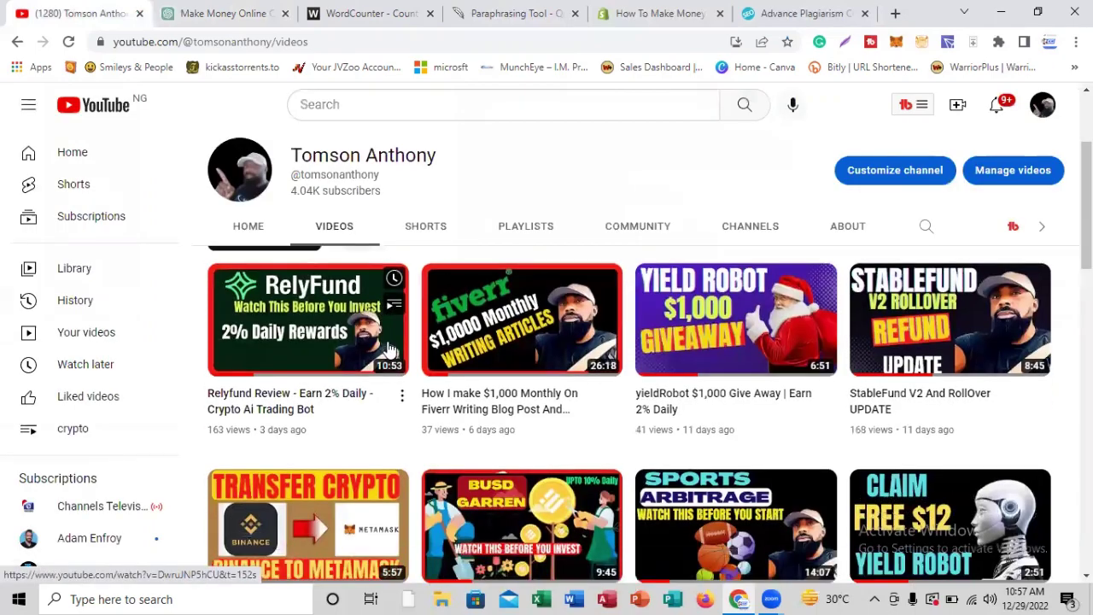
scroll(398, 366, down, 2)
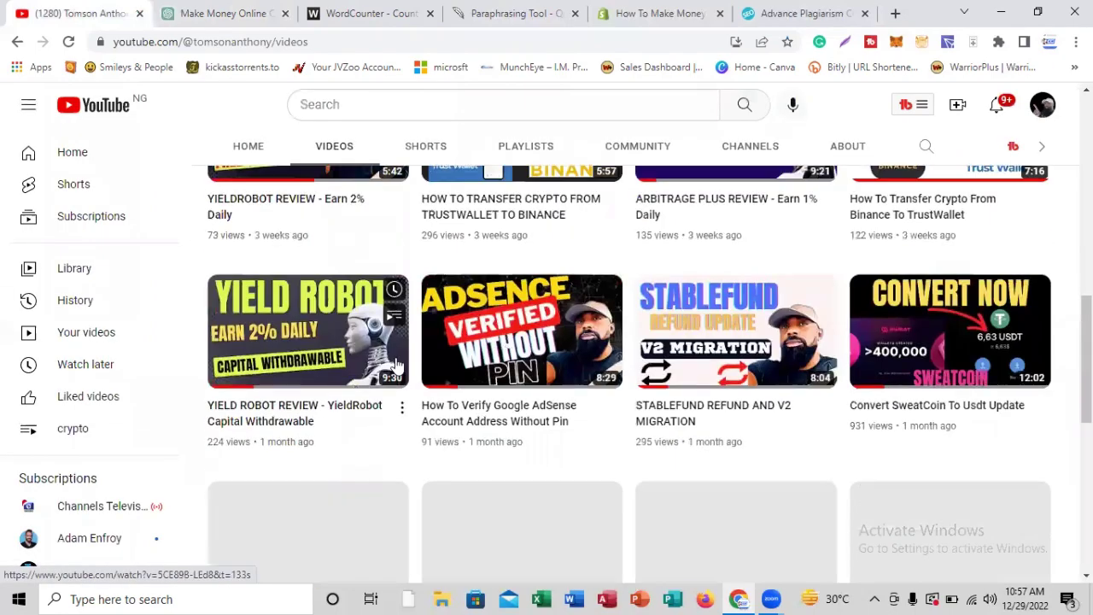
click(517, 19)
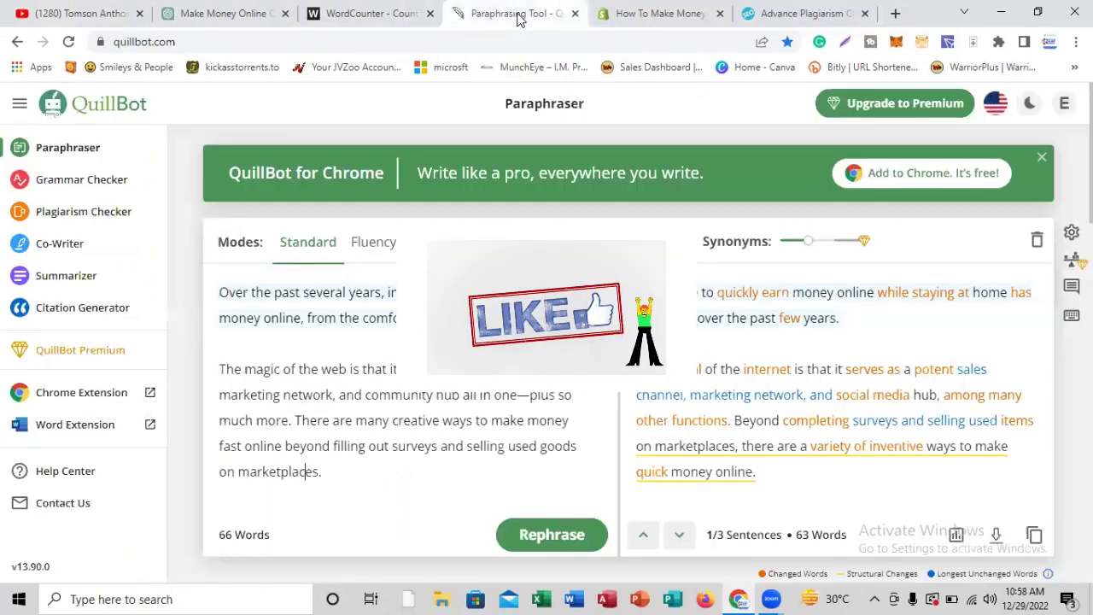